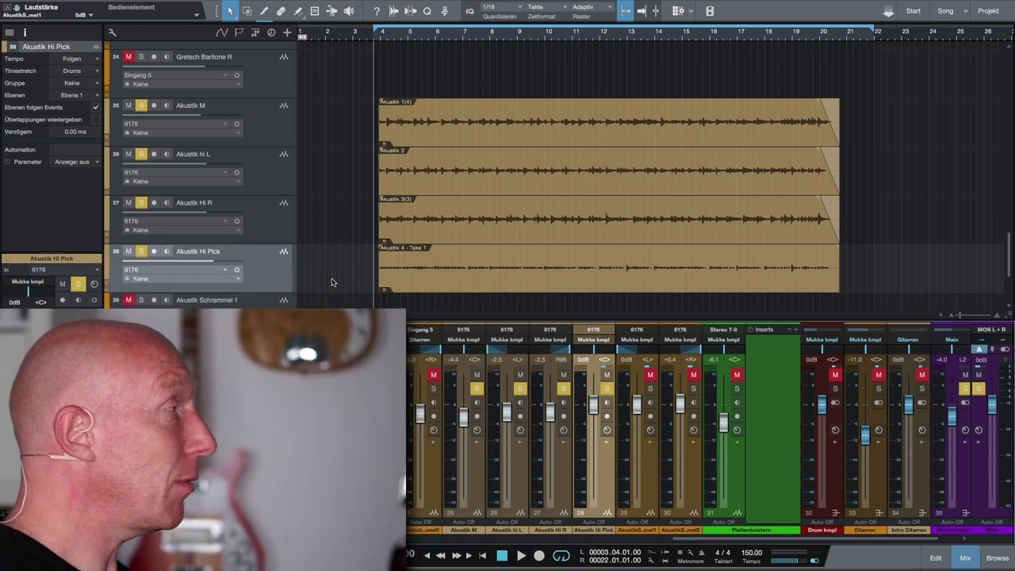
Select the four acoustic tracks from Akustik M to Akustik Hi Pick and listen to them together
{"action": "left_click", "coordinate": [261, 137], "text": "shift"}
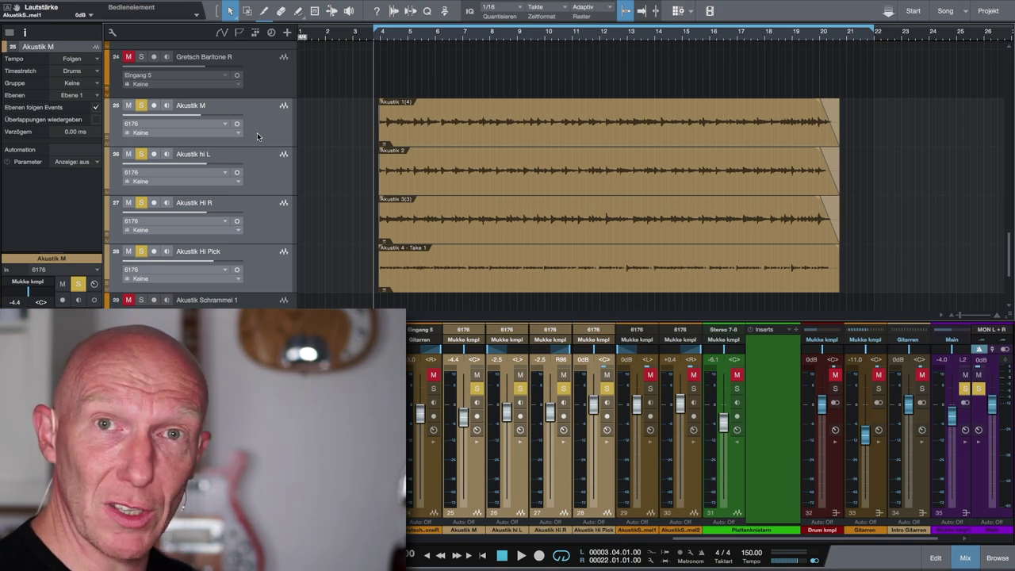
{"action": "key", "text": "space"}
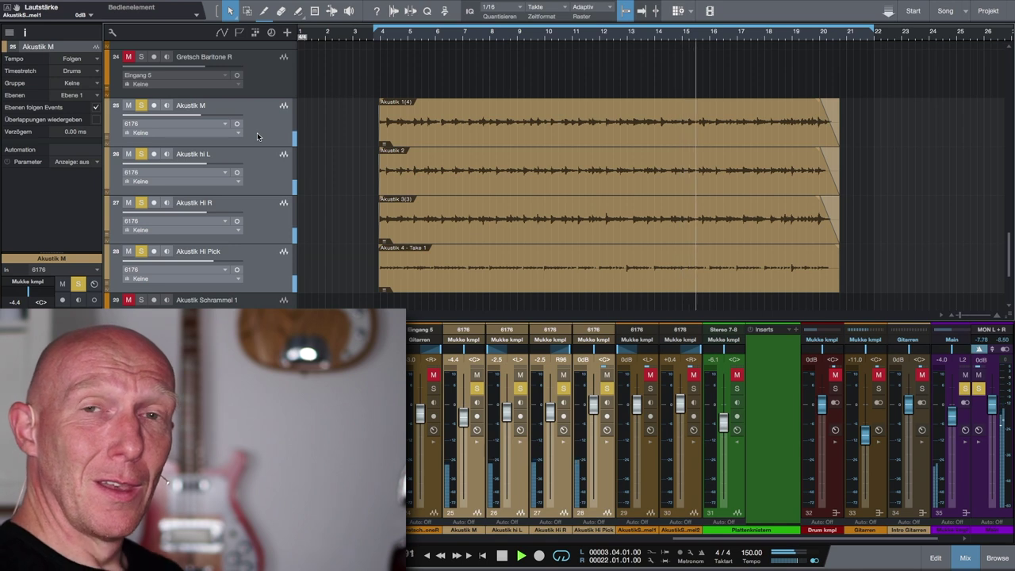
{"action": "key", "text": "space"}
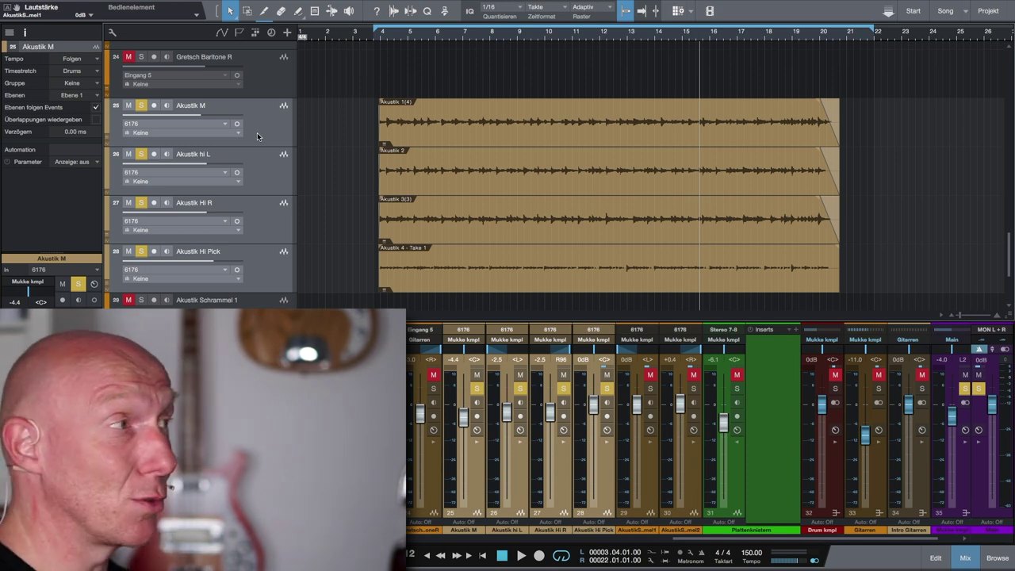
Remove the solo from the four selected acoustic tracks and solo only Akustik M
{"action": "left_click", "coordinate": [253, 133]}
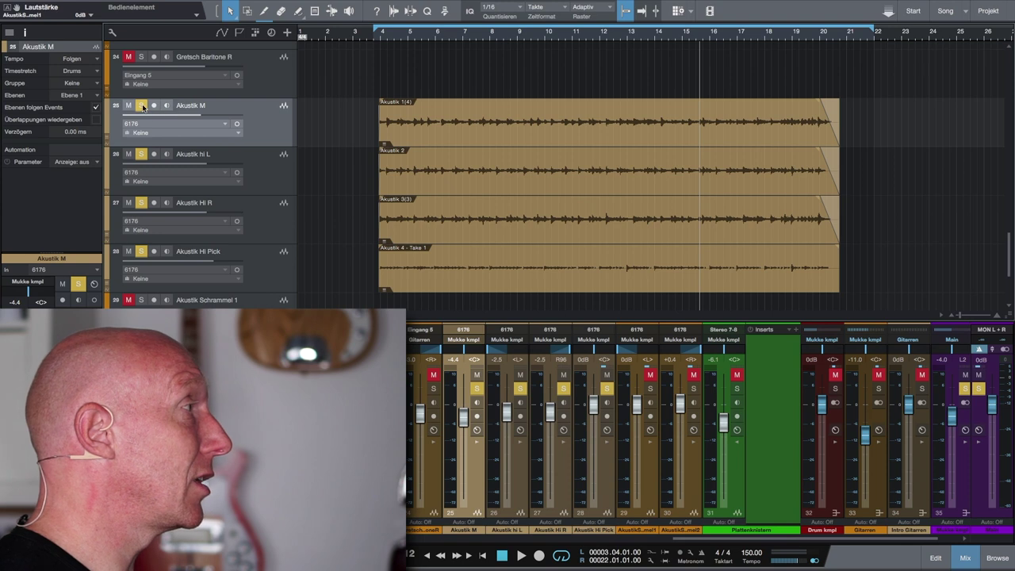
{"action": "left_click", "coordinate": [264, 273], "text": "shift"}
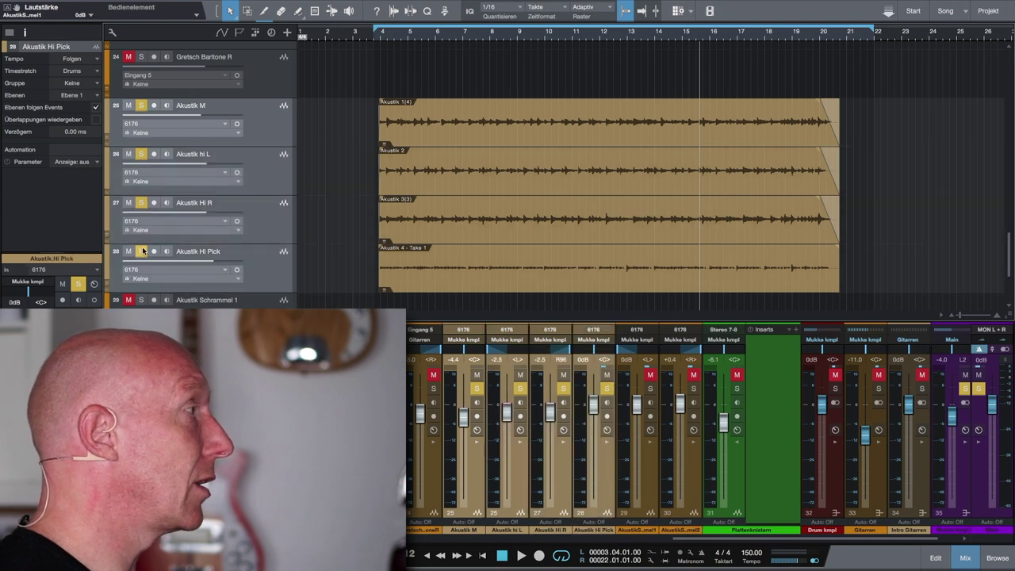
{"action": "left_click", "coordinate": [144, 252]}
{"action": "left_click", "coordinate": [265, 128]}
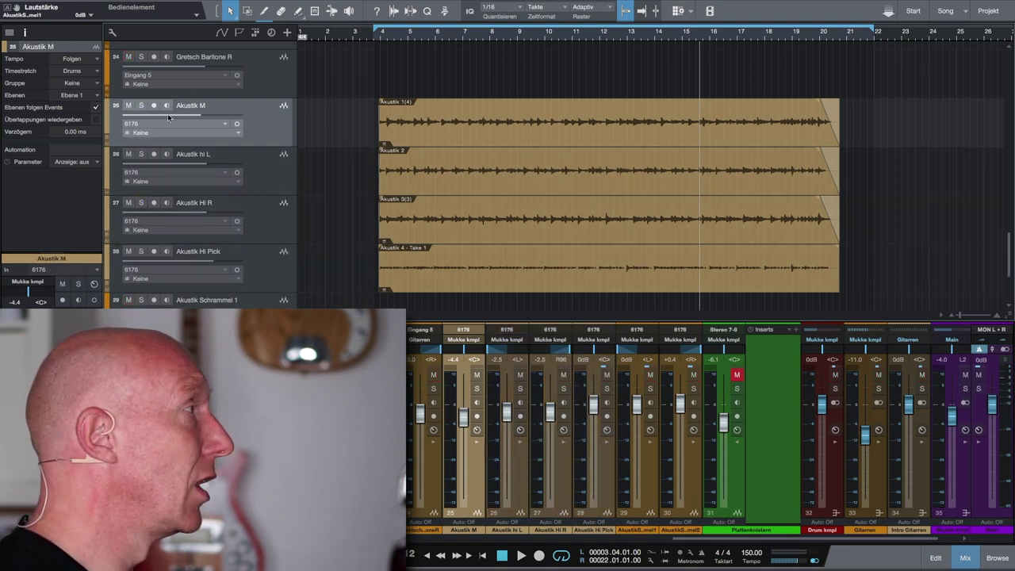
{"action": "left_click", "coordinate": [140, 106]}
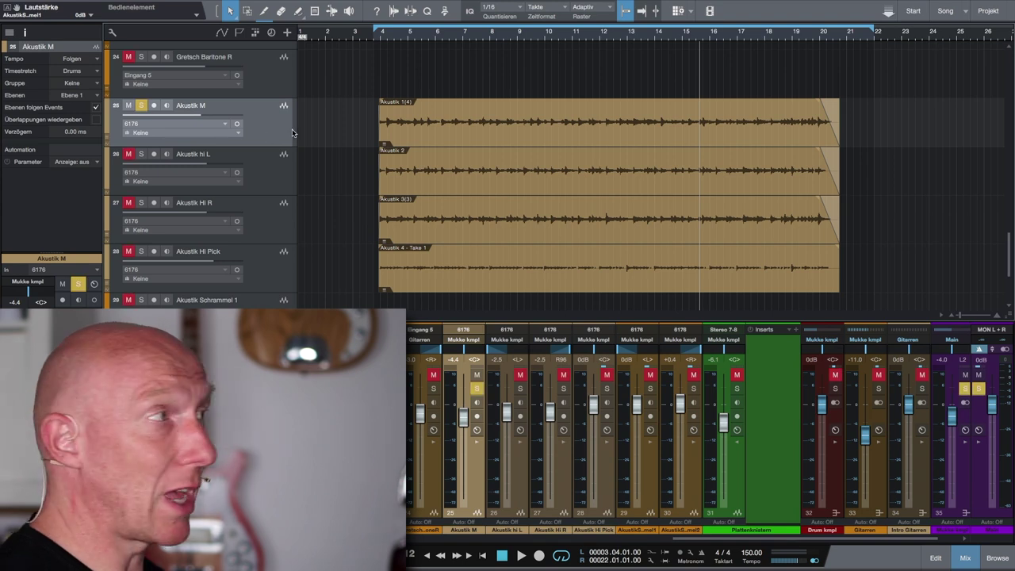
Listen to Akustik M on its own and inspect the inserts of its mixer channel
{"action": "key", "text": "space"}
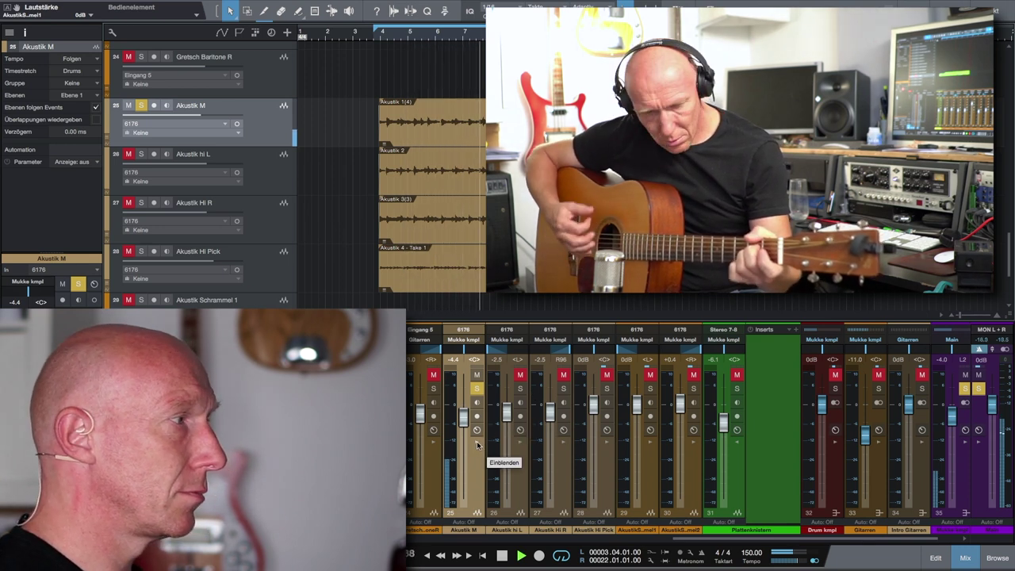
{"action": "key", "text": "space"}
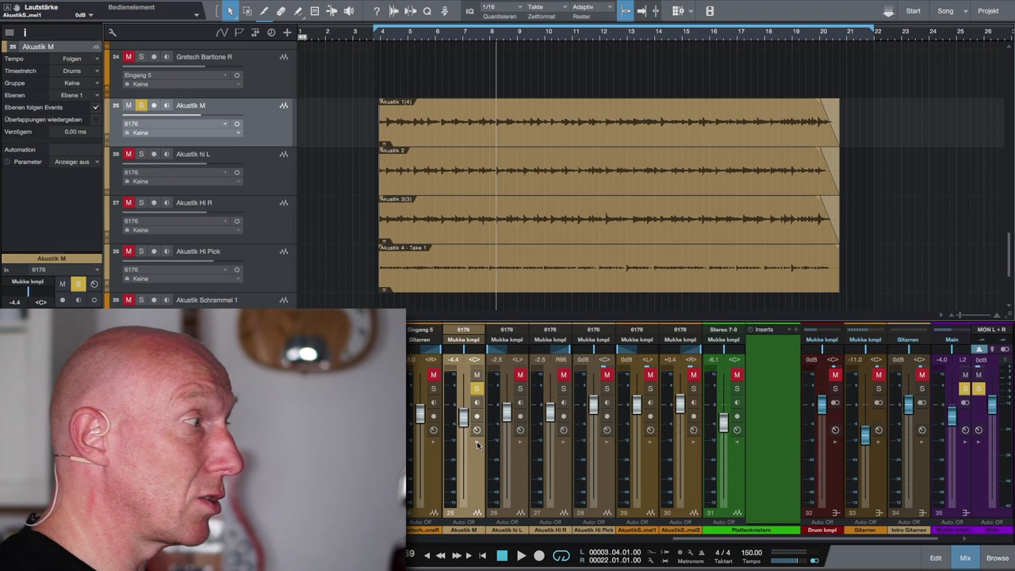
{"action": "left_click", "coordinate": [477, 444]}
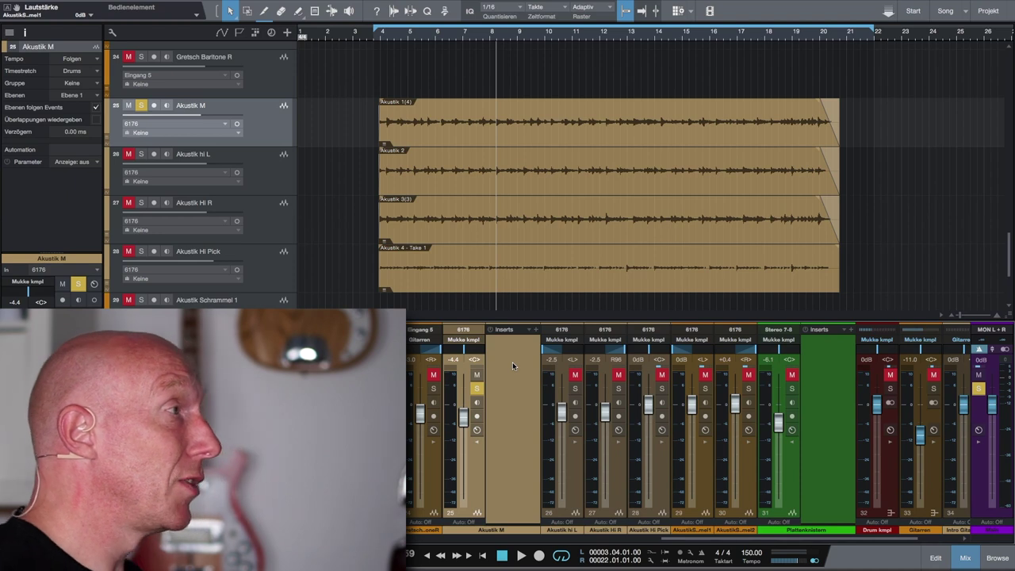
{"action": "left_click", "coordinate": [478, 444]}
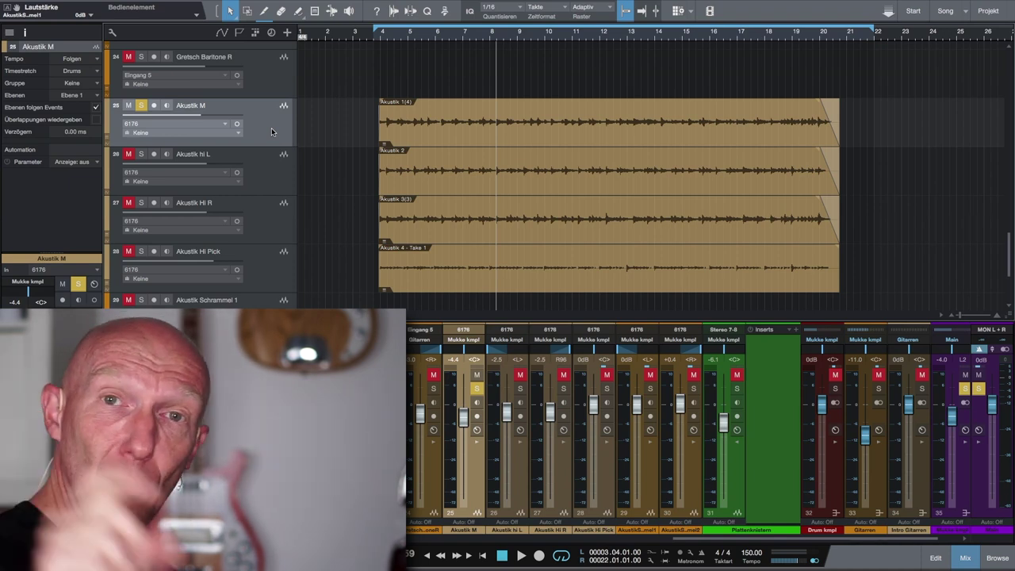
Solo Akustik hi L and Akustik Hi R instead of Akustik M and play the pair
{"action": "left_click", "coordinate": [276, 177]}
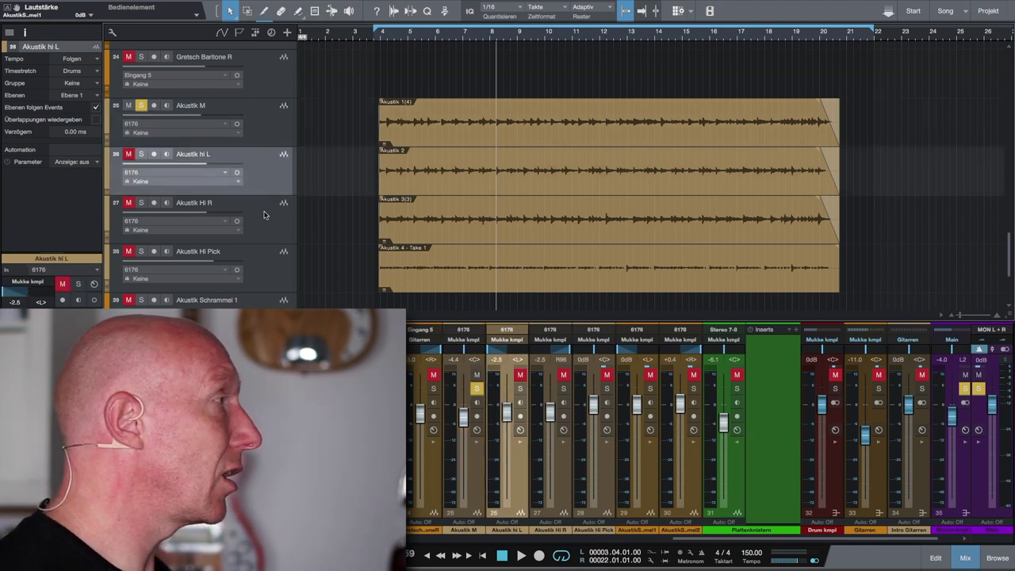
{"action": "left_click", "coordinate": [263, 214], "text": "shift"}
{"action": "left_click", "coordinate": [141, 204]}
{"action": "left_click", "coordinate": [142, 106]}
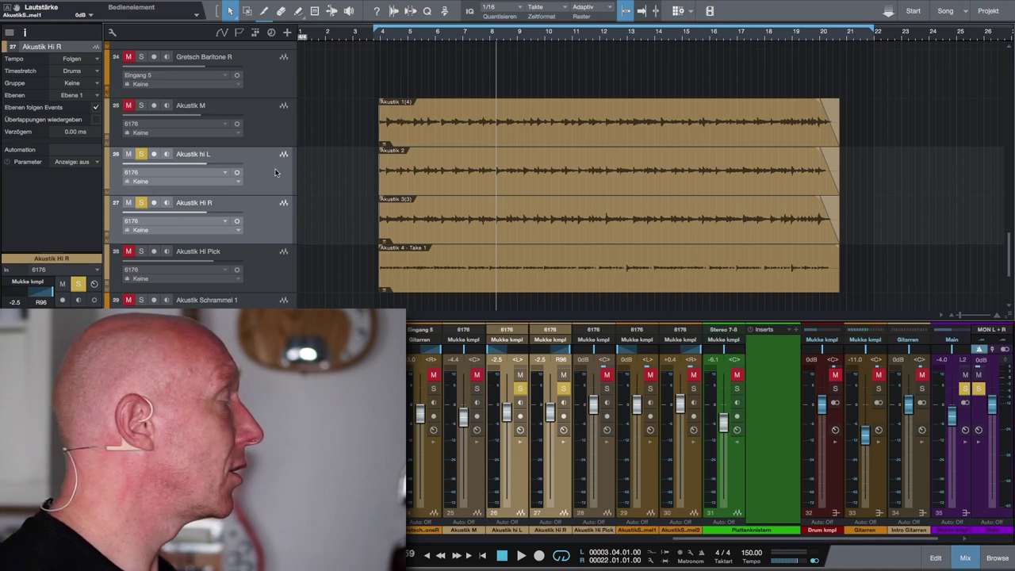
{"action": "key", "text": "space"}
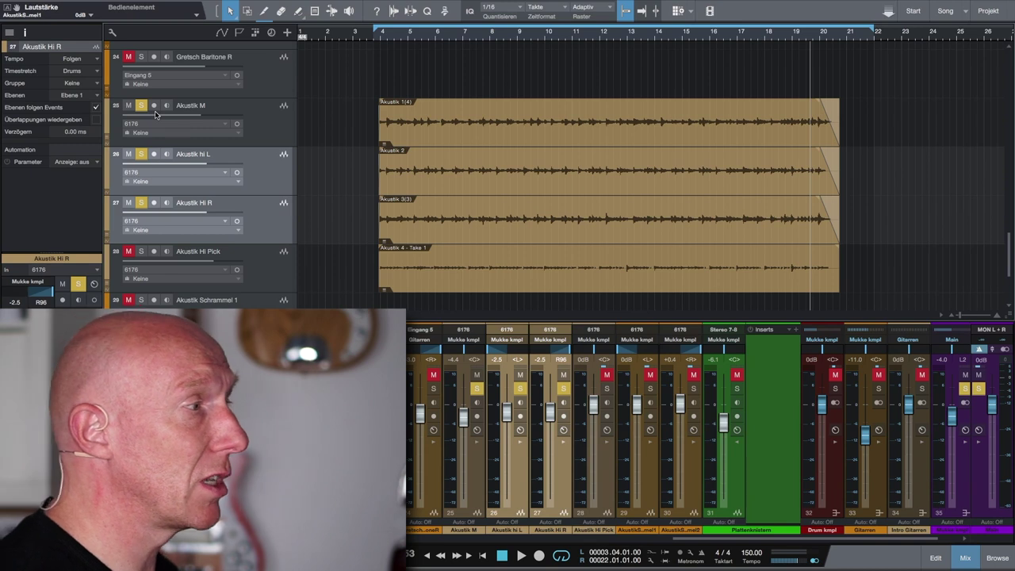
Check the inserts and panning of the Akustik hi L and Akustik Hi R channels, then collapse both
{"action": "left_click", "coordinate": [522, 441]}
{"action": "left_click", "coordinate": [619, 442]}
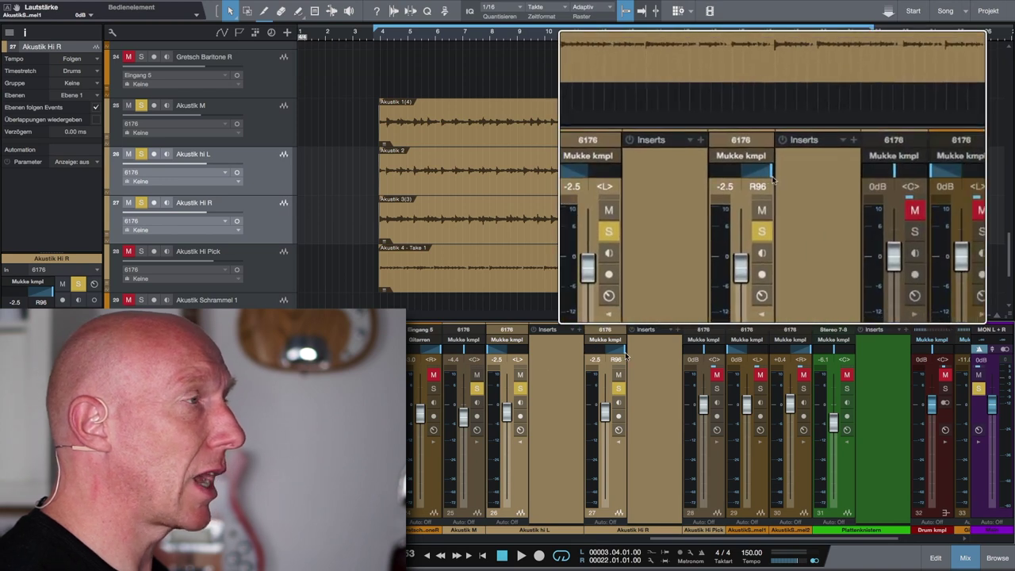
{"action": "left_click", "coordinate": [519, 442]}
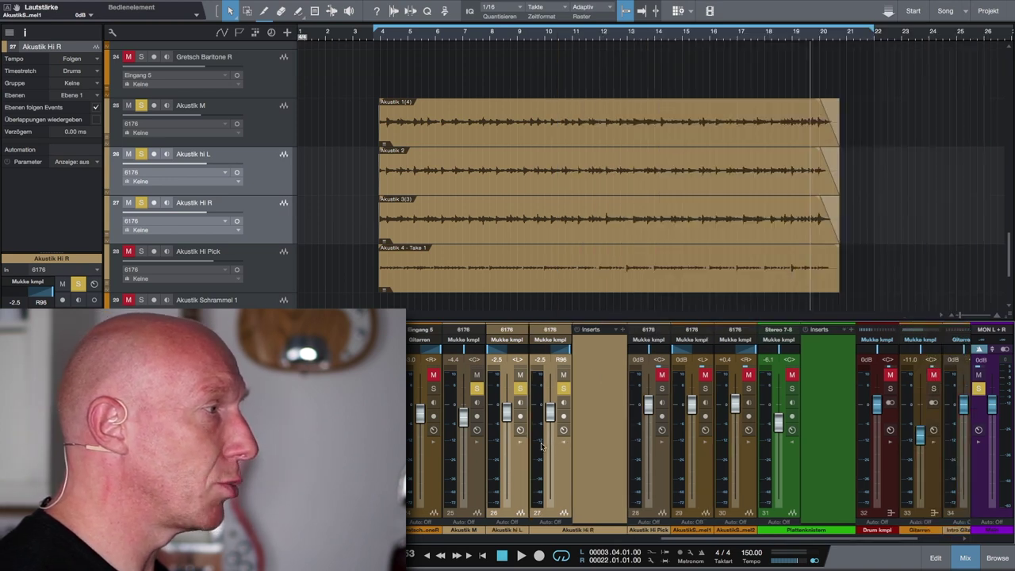
{"action": "left_click", "coordinate": [562, 445]}
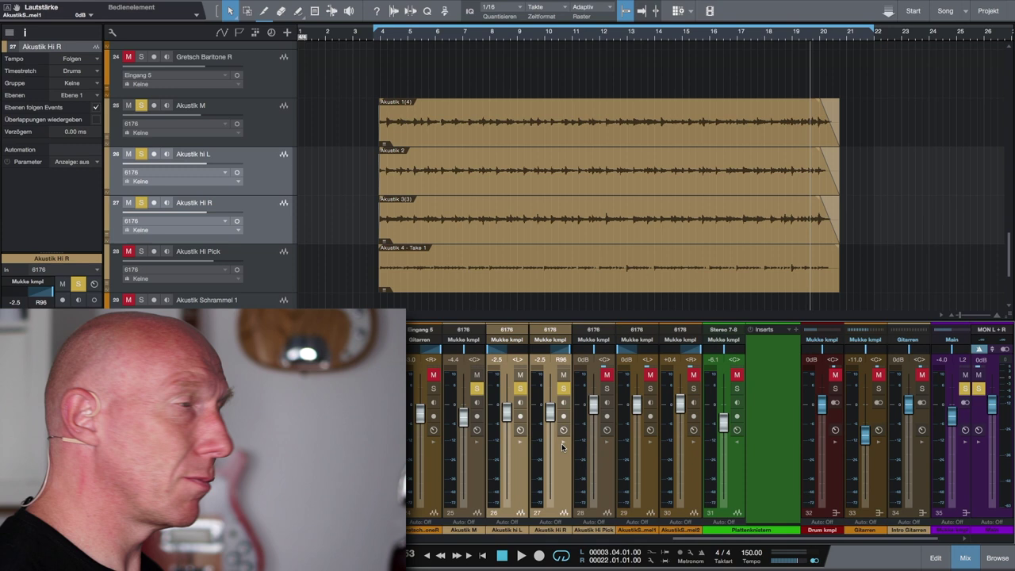
Solo the Akustik Hi Pick track and open the Pro EQ in its inserts
{"action": "left_click", "coordinate": [143, 254]}
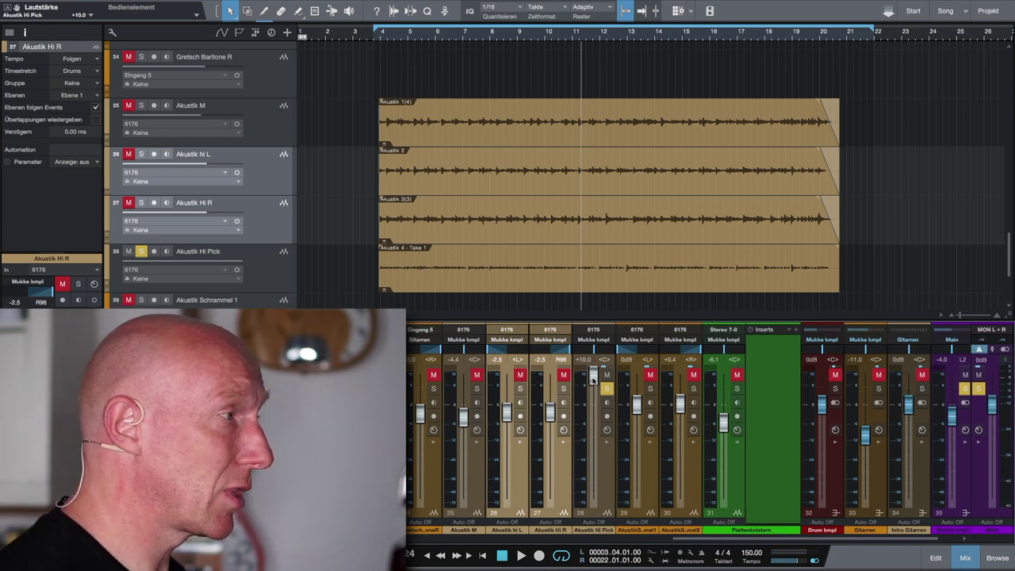
{"action": "left_click", "coordinate": [607, 444]}
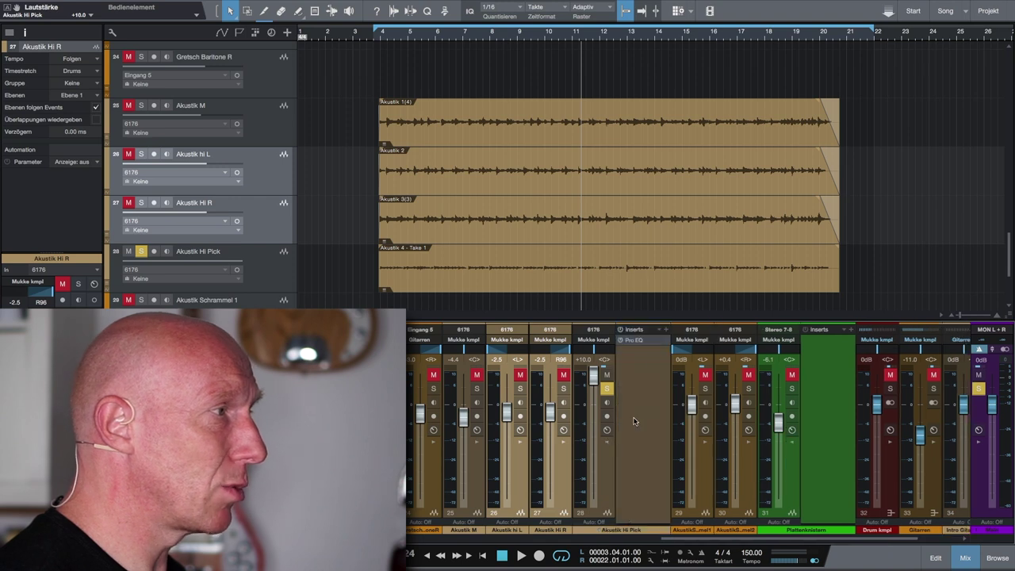
{"action": "double_click", "coordinate": [646, 341]}
{"action": "left_click_drag", "start_coordinate": [677, 454], "coordinate": [606, 165]}
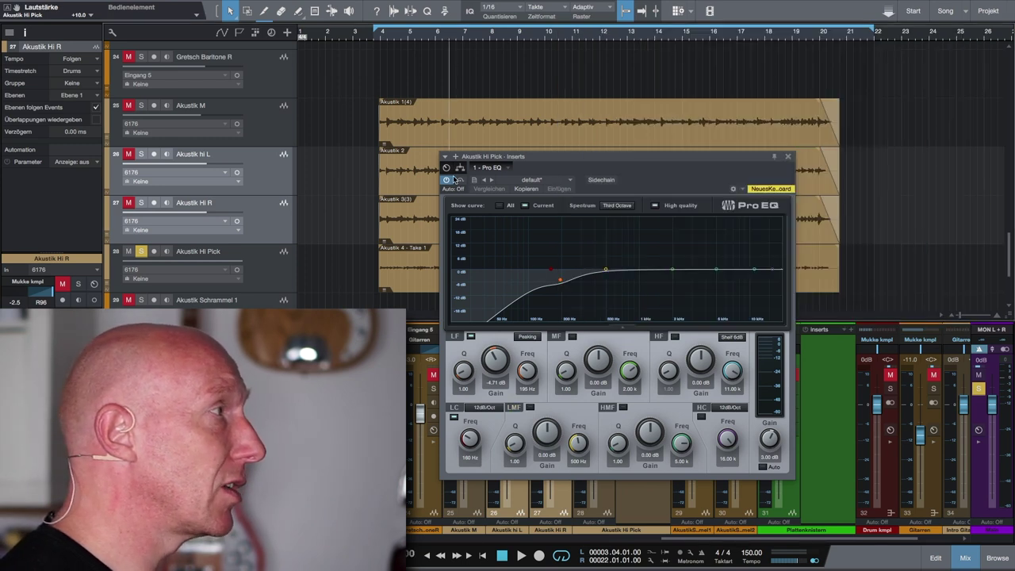
Compare the sound of Akustik Hi Pick with its Pro EQ bypassed and active during playback
{"action": "left_click", "coordinate": [449, 179]}
{"action": "key", "text": "space"}
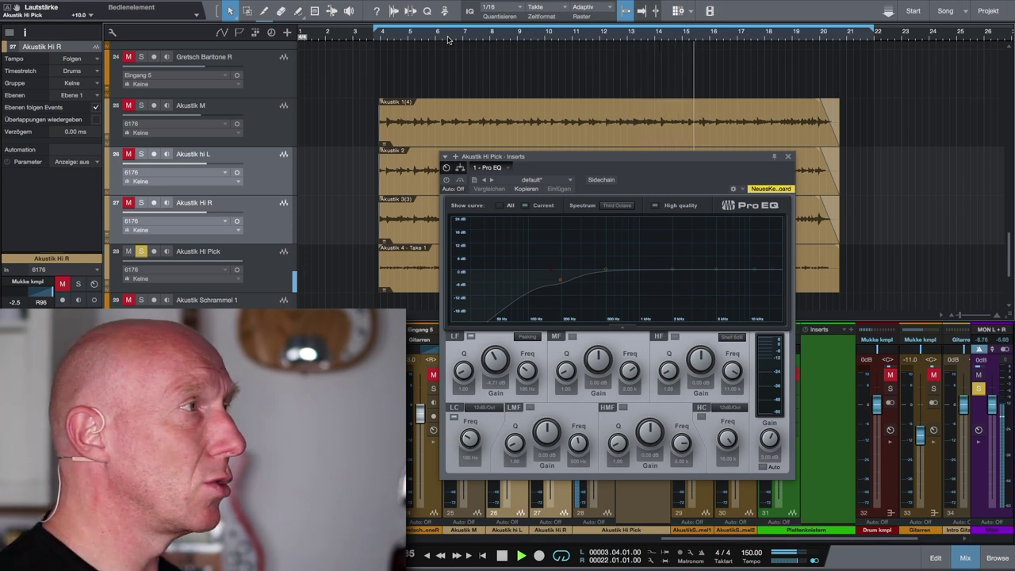
{"action": "left_click", "coordinate": [446, 180]}
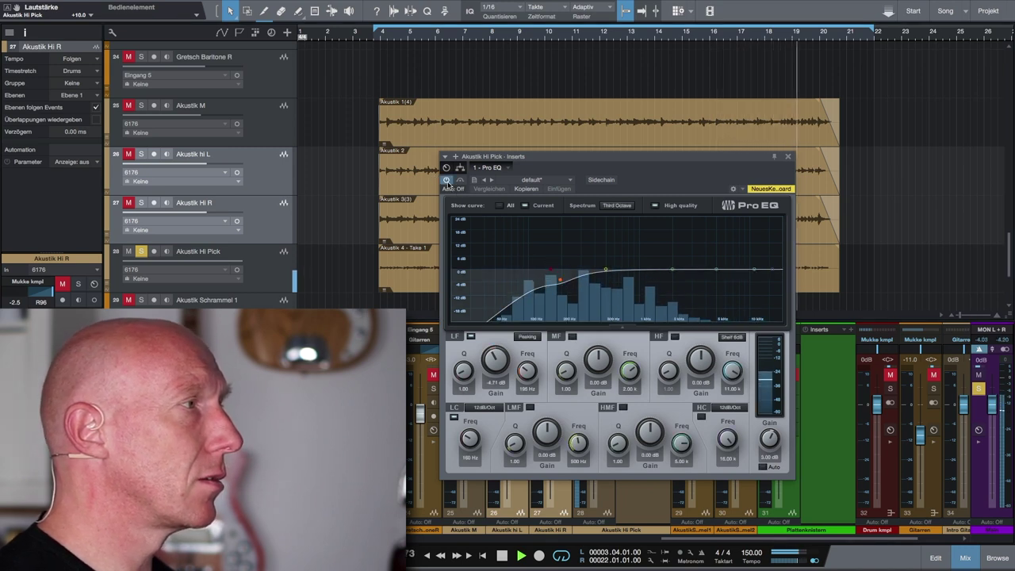
{"action": "key", "text": "space"}
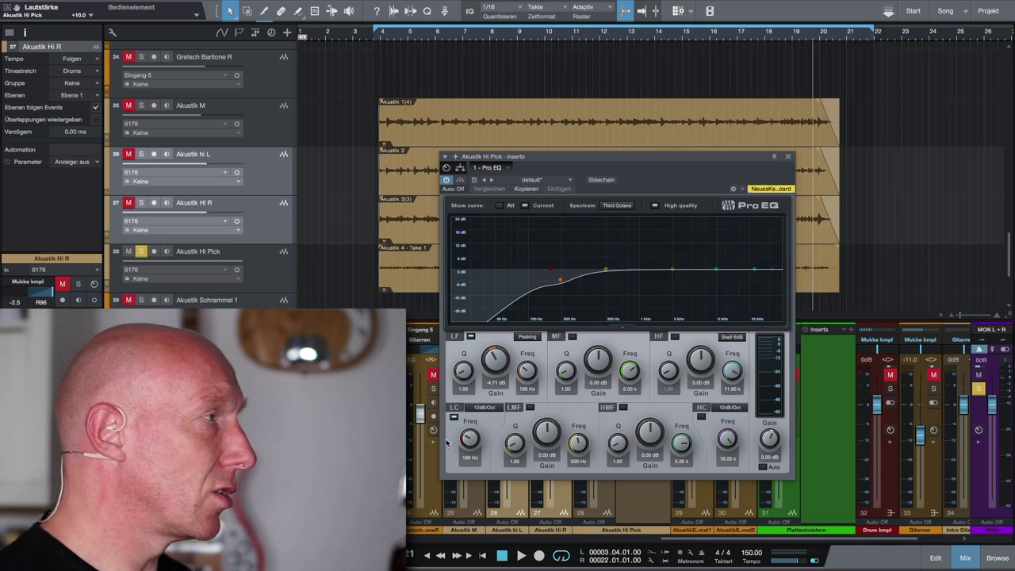
Play Akustik Hi Pick from about bar 6 and compare the EQ's LF band switched off and on
{"action": "left_click", "coordinate": [434, 31]}
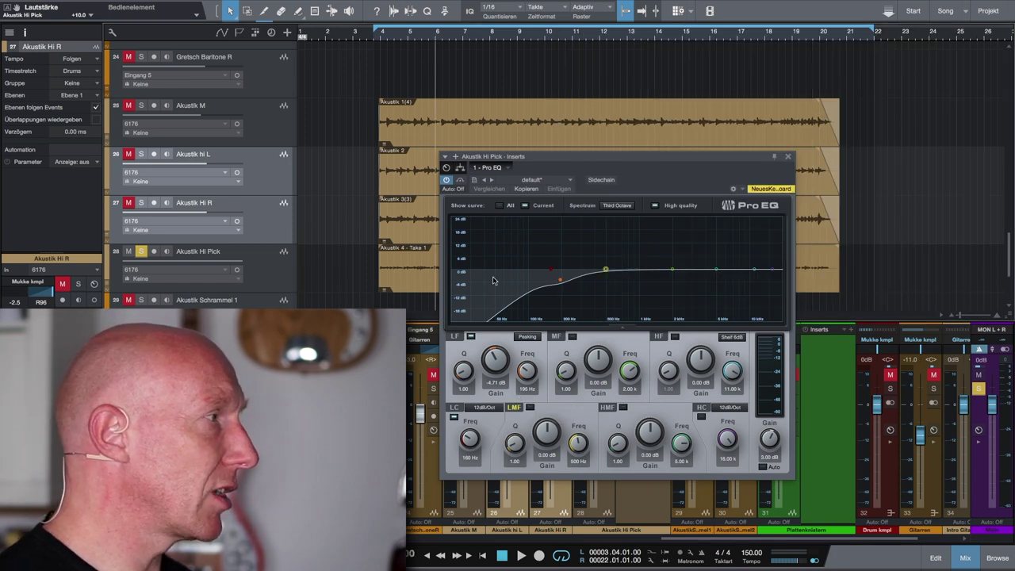
{"action": "left_click", "coordinate": [470, 338]}
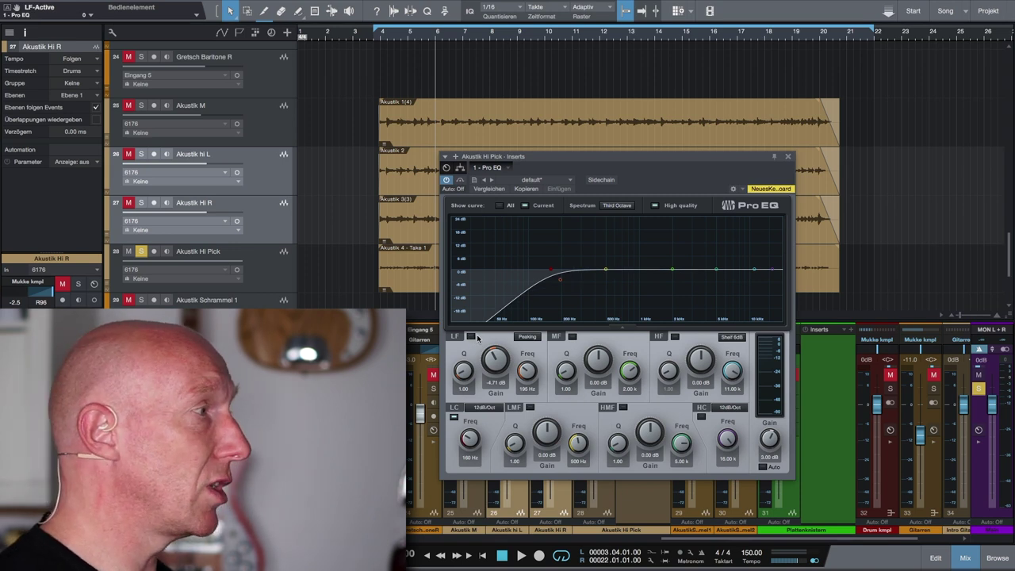
{"action": "key", "text": "space"}
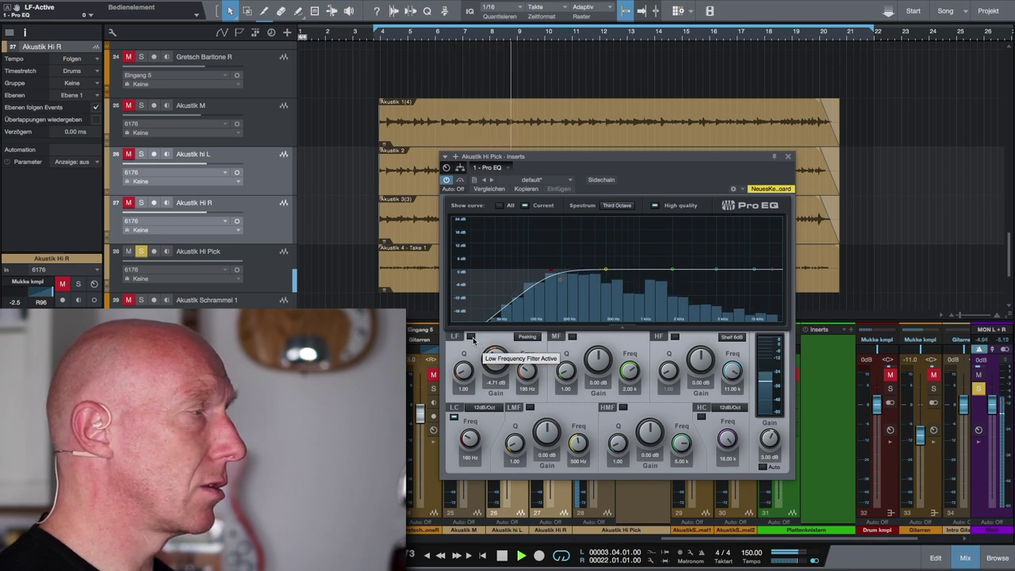
{"action": "left_click", "coordinate": [471, 337]}
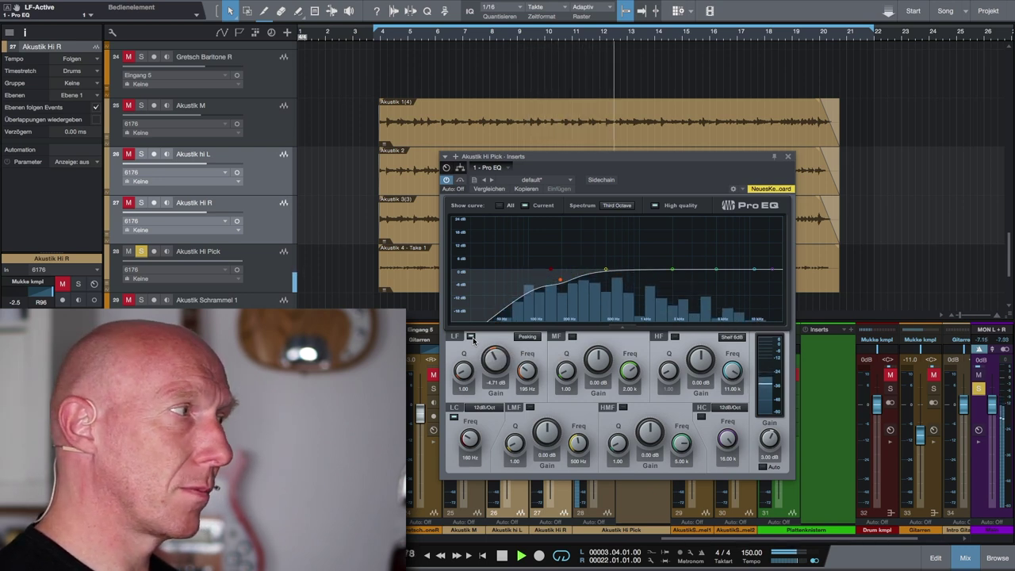
{"action": "left_click", "coordinate": [471, 337]}
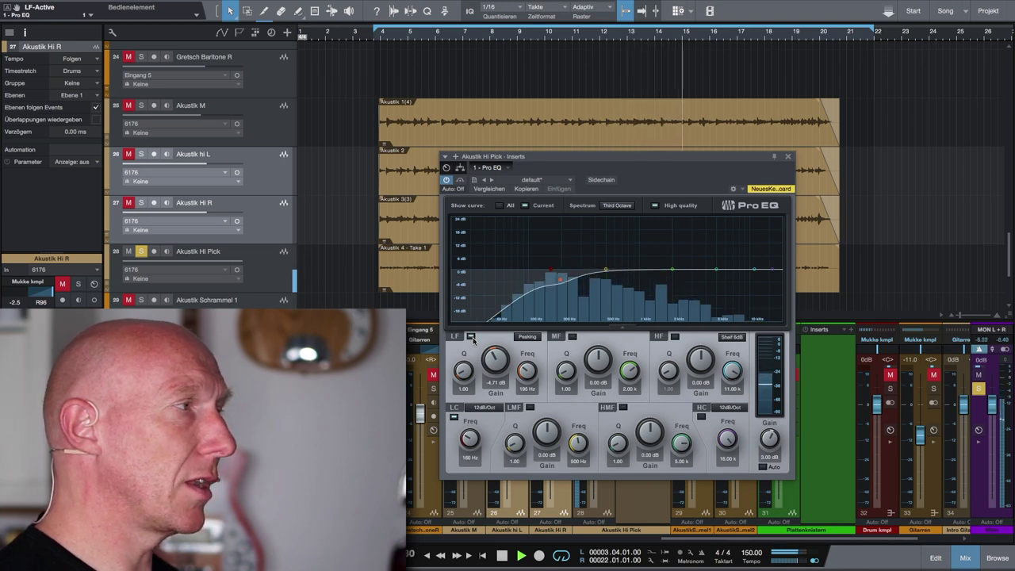
{"action": "key", "text": "space"}
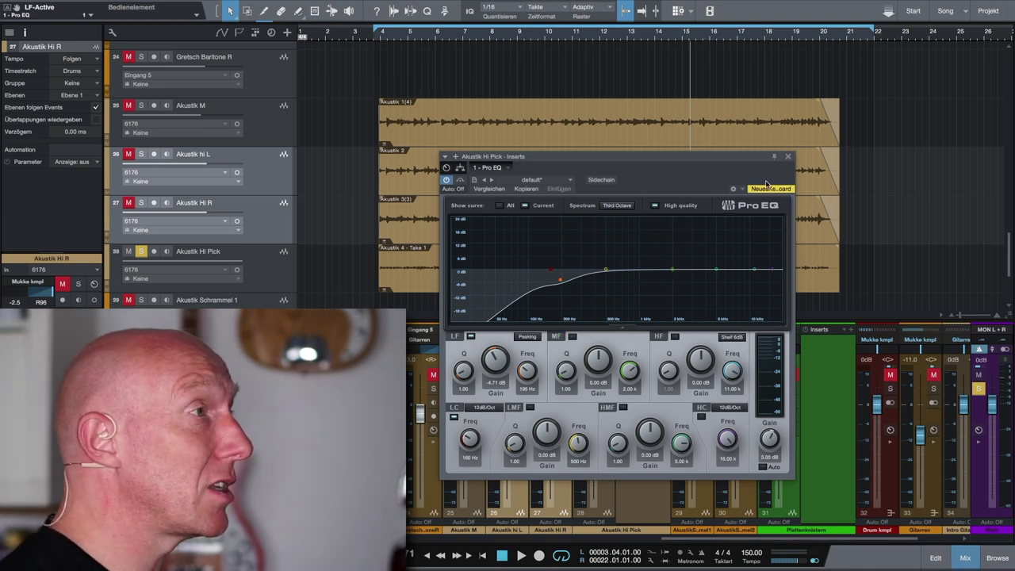
Close the Pro EQ and unmute and solo Akustik hi L, Akustik Hi R and Akustik M alongside Akustik Hi Pick
{"action": "left_click", "coordinate": [788, 157]}
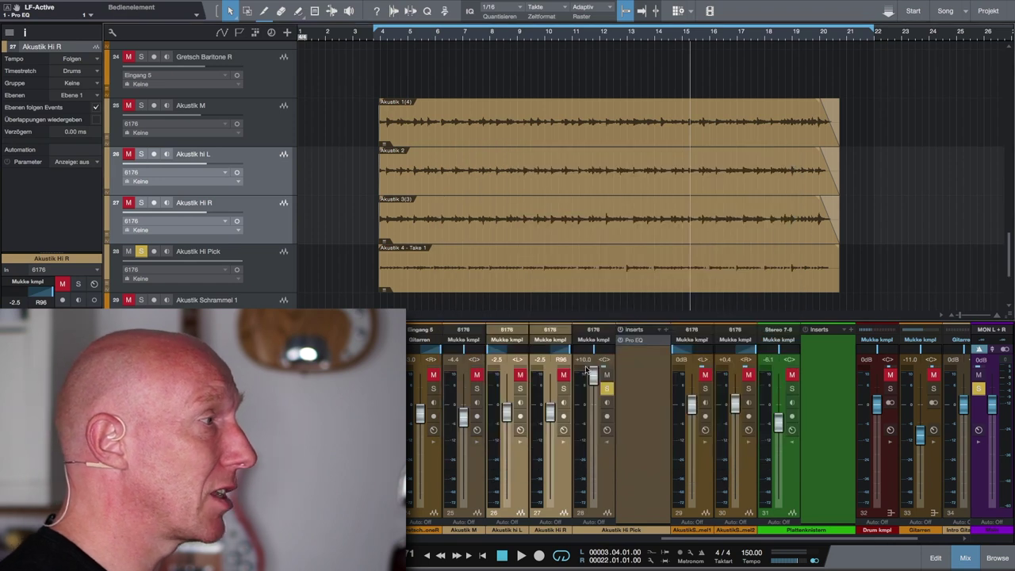
{"action": "left_click", "coordinate": [520, 374]}
{"action": "left_click", "coordinate": [520, 389]}
{"action": "left_click", "coordinate": [563, 375]}
{"action": "left_click", "coordinate": [563, 388]}
{"action": "left_click", "coordinate": [476, 374]}
{"action": "left_click", "coordinate": [477, 389]}
Listen to the four soloed acoustic tracks together from about bar 6
{"action": "left_click", "coordinate": [448, 39]}
{"action": "key", "text": "space"}
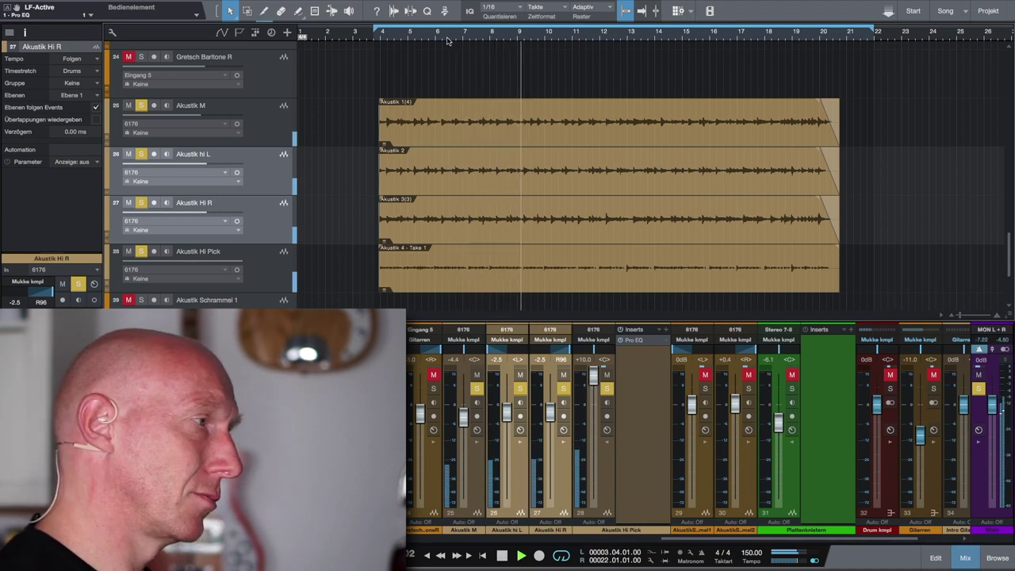
{"action": "key", "text": "space"}
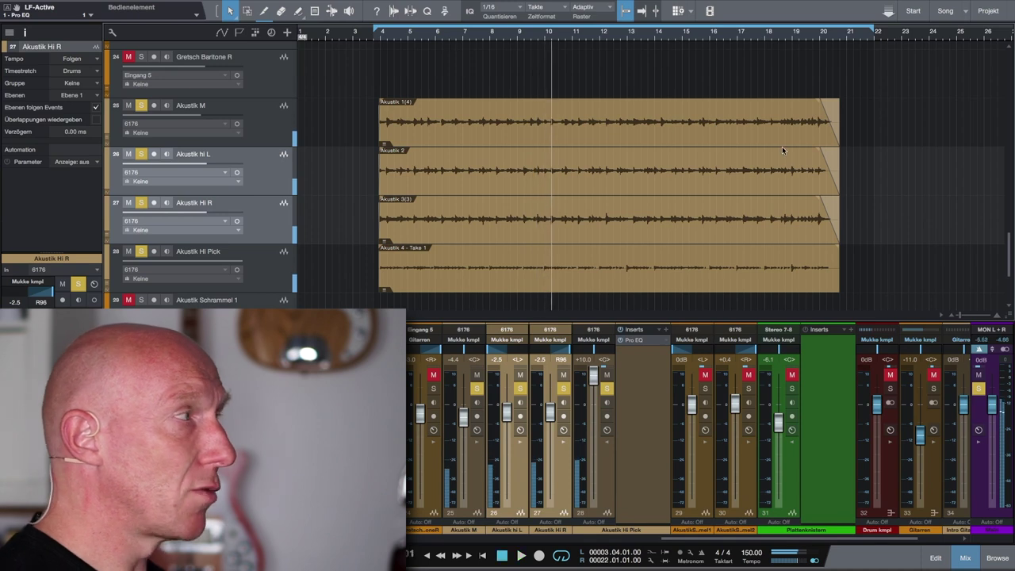
Clear the solo on all tracks and bring the Gretsch guitar tracks into view in the arrangement
{"action": "key", "text": "shift+s"}
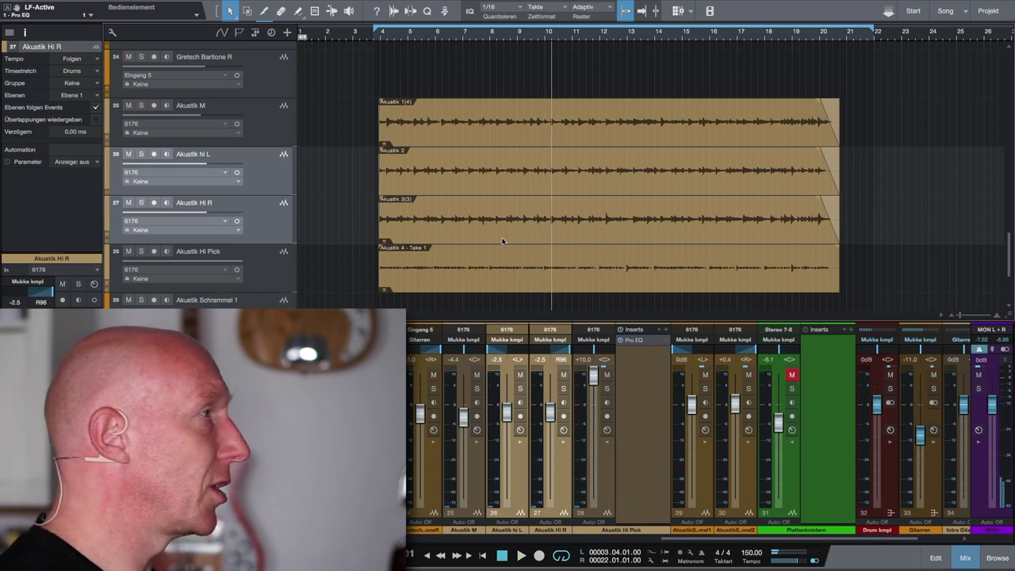
{"action": "scroll", "coordinate": [709, 224], "scroll_direction": "up", "scroll_amount": 5}
{"action": "scroll", "coordinate": [709, 225], "scroll_direction": "down", "scroll_amount": 4}
{"action": "scroll", "coordinate": [707, 221], "scroll_direction": "down", "scroll_amount": 3}
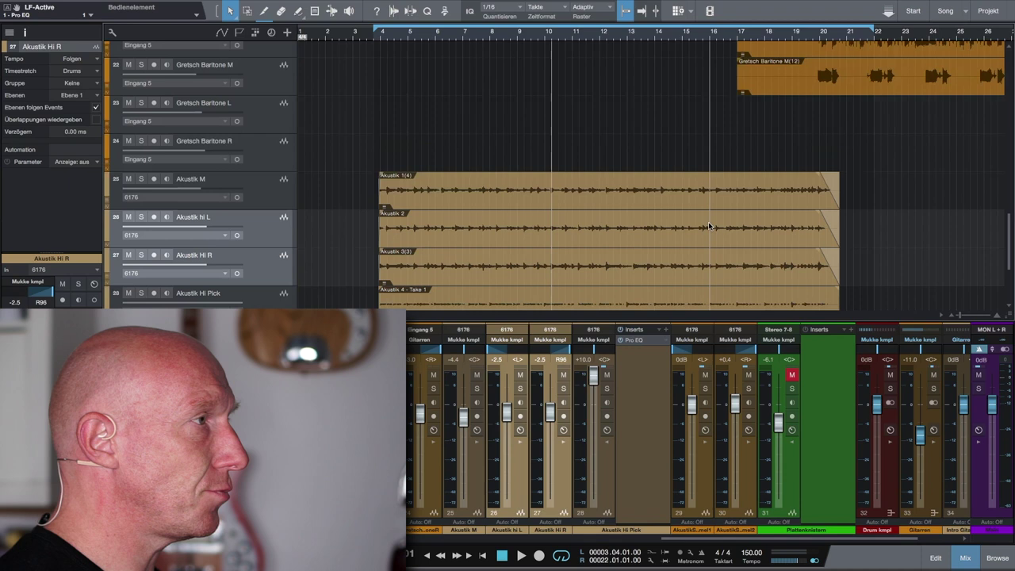
{"action": "scroll", "coordinate": [741, 182], "scroll_direction": "right", "scroll_amount": 1}
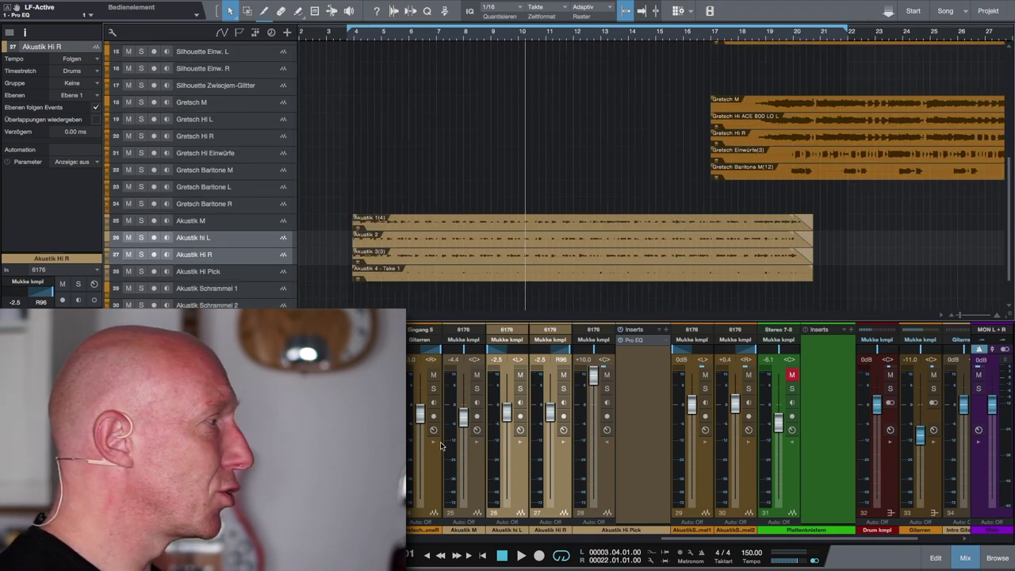
Turn off loop playback and listen to the full mix from about bar 16 through the entry of the Gretsch guitars
{"action": "scroll", "coordinate": [657, 387], "scroll_direction": "right", "scroll_amount": 1}
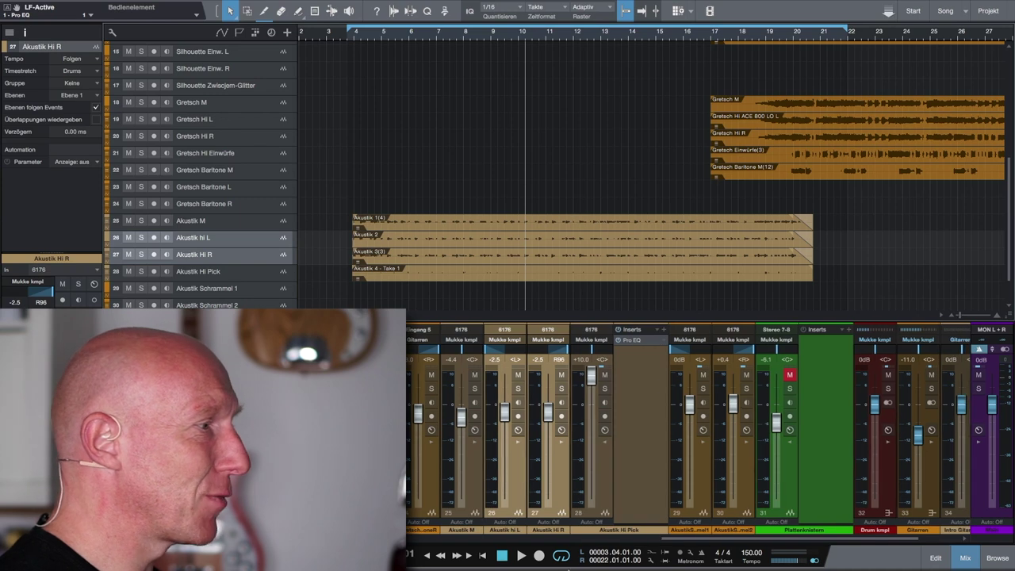
{"action": "left_click", "coordinate": [560, 558]}
{"action": "scroll", "coordinate": [710, 80], "scroll_direction": "up", "scroll_amount": 1}
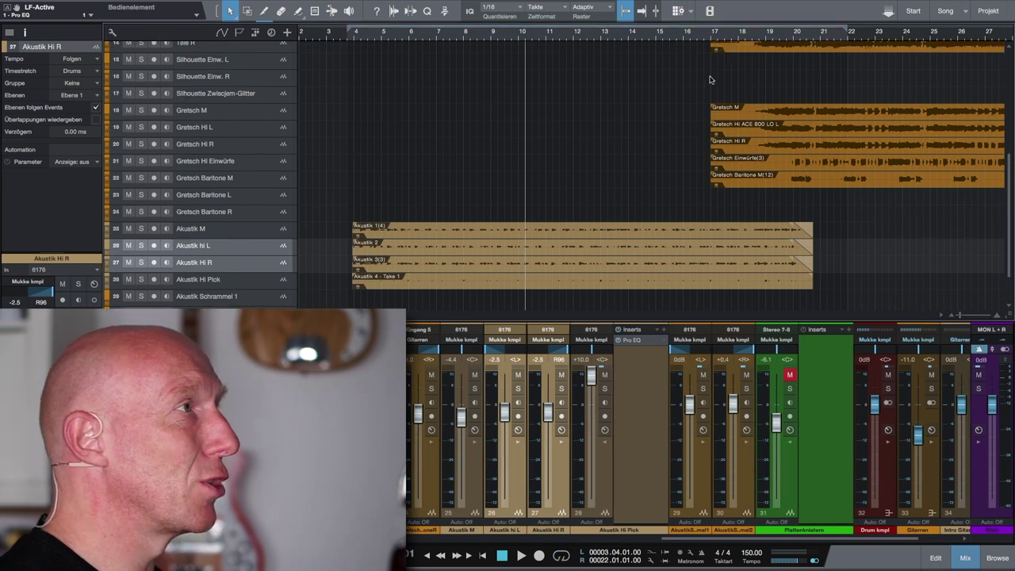
{"action": "left_click", "coordinate": [685, 38]}
{"action": "key", "text": "space"}
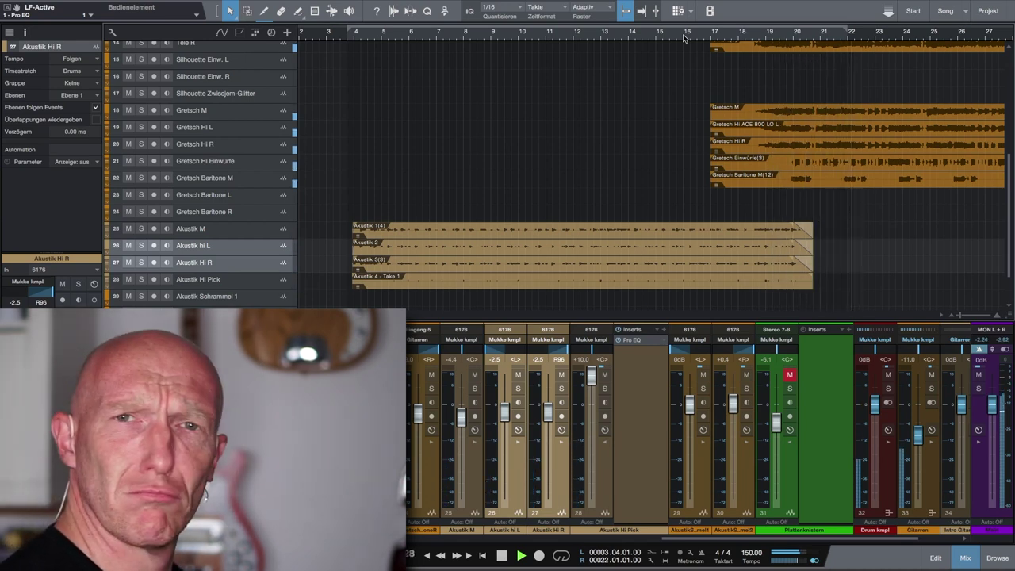
{"action": "key", "text": "space"}
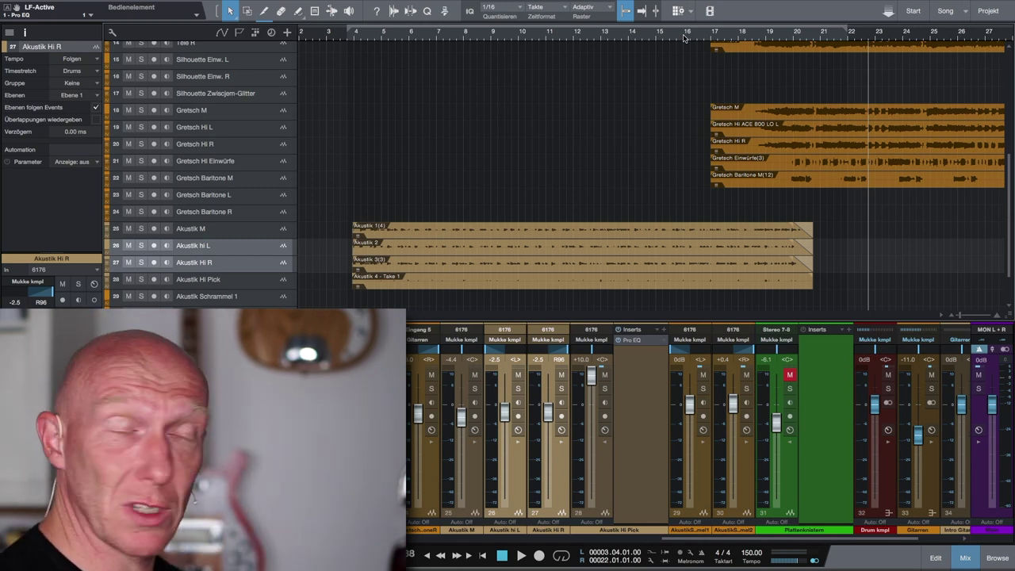
Route the Akustik M, Akustik hi L, Akustik Hi R and Akustik Hi Pick channels together to the Intro Gitarren bus
{"action": "left_click", "coordinate": [474, 461]}
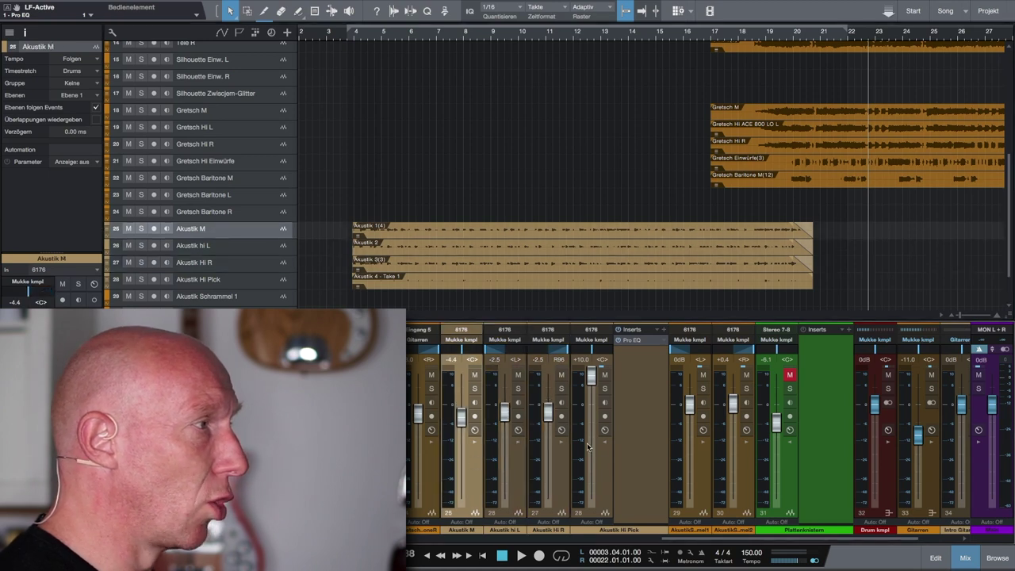
{"action": "left_click", "coordinate": [606, 462], "text": "shift"}
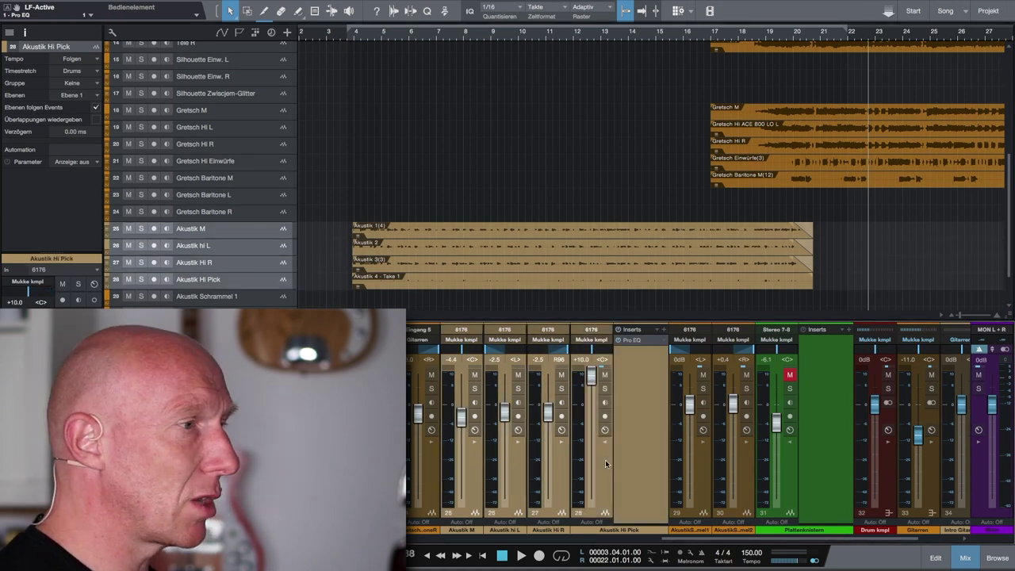
{"action": "right_click", "coordinate": [604, 460]}
{"action": "key", "text": "Escape"}
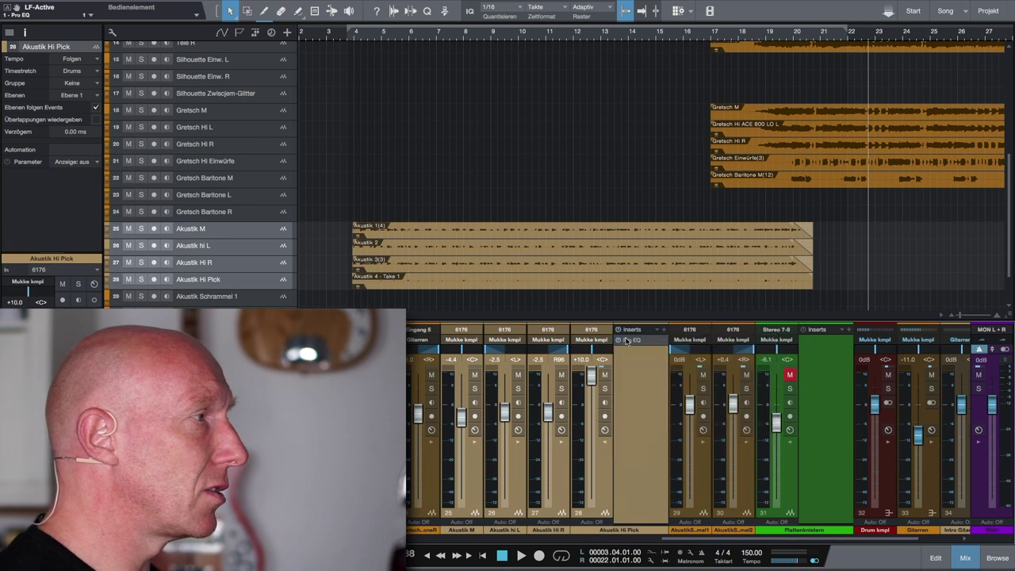
{"action": "left_click", "coordinate": [602, 340]}
{"action": "left_click", "coordinate": [608, 391]}
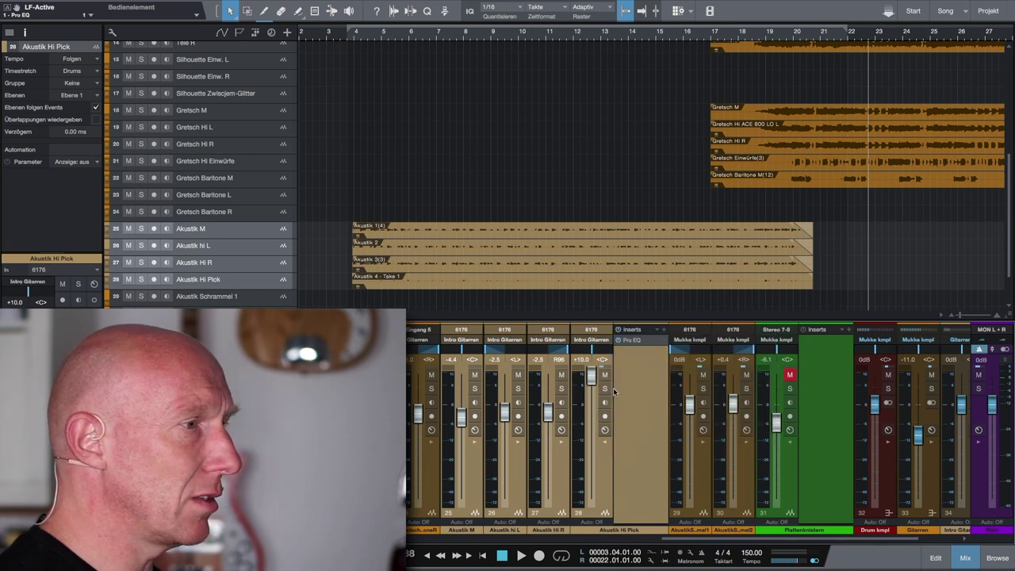
Expand the Intro Gitarren bus channel to show its inserts and set its volume to 0 dB
{"action": "scroll", "coordinate": [910, 491], "scroll_direction": "right", "scroll_amount": 2}
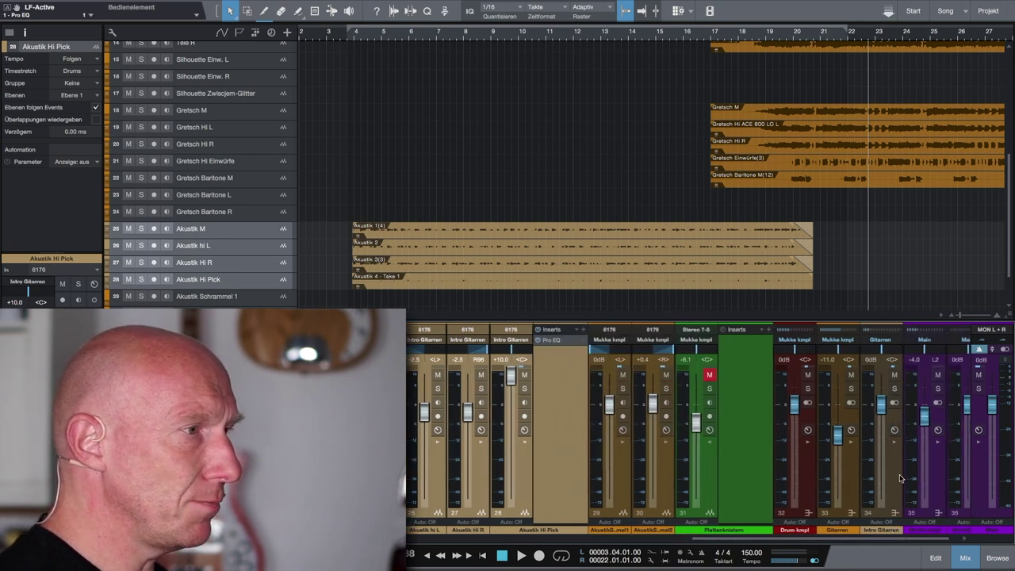
{"action": "left_click", "coordinate": [900, 477]}
{"action": "left_click", "coordinate": [894, 429]}
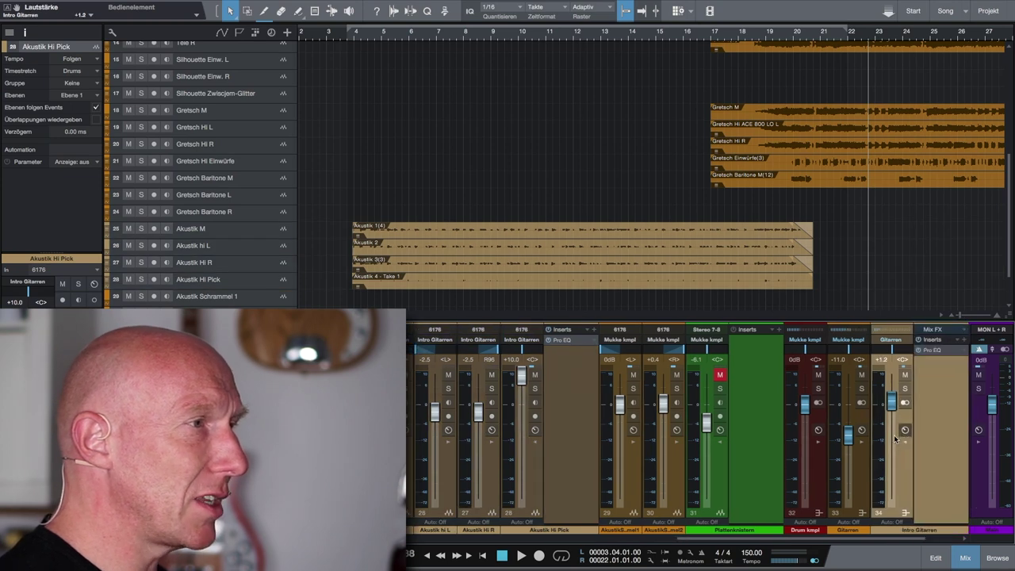
{"action": "left_click", "coordinate": [879, 359]}
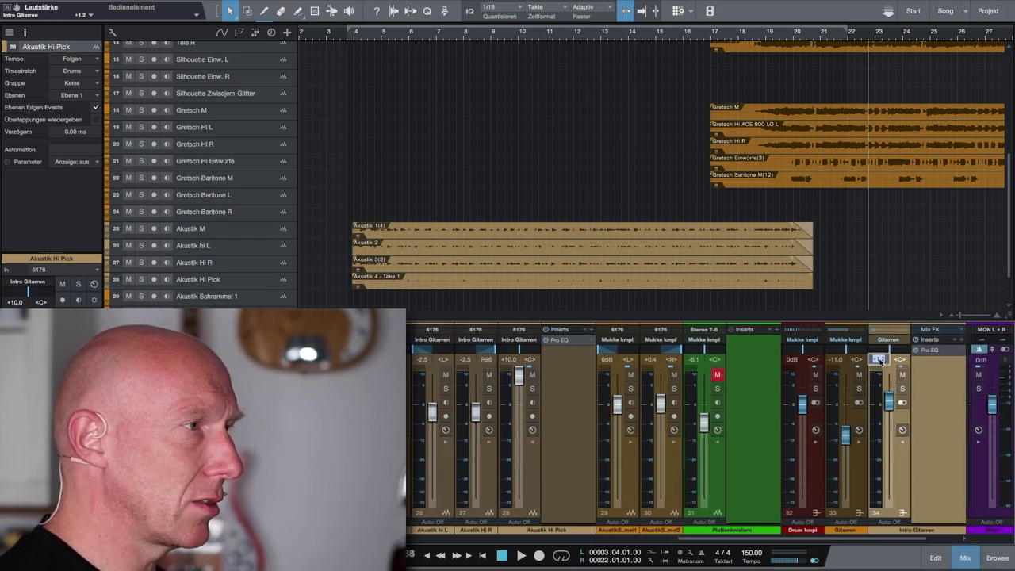
{"action": "type", "text": "0"}
{"action": "key", "text": "Return"}
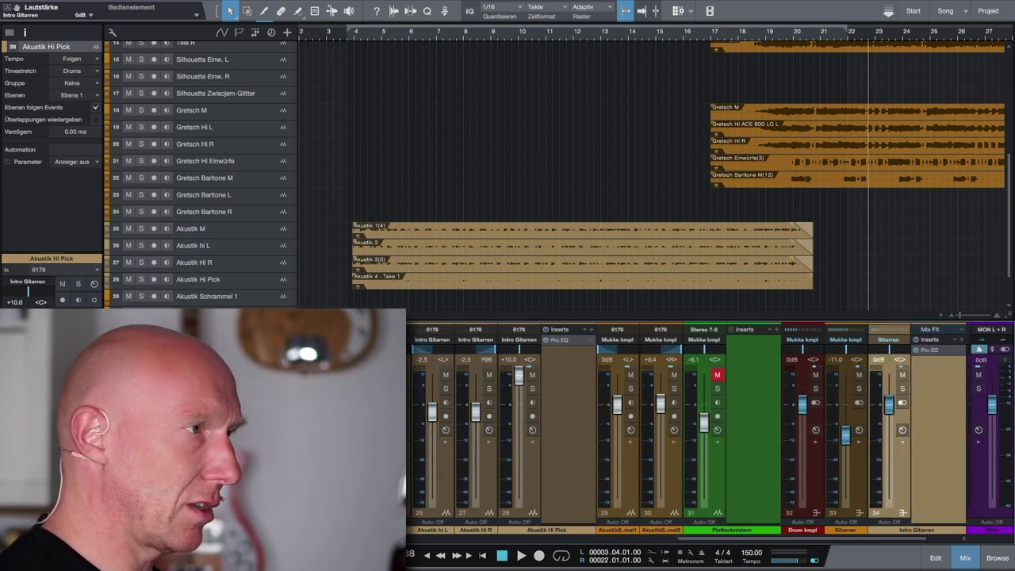
Open the Pro EQ on the Intro Gitarren bus, play the intro with it bypassed and active, and close it
{"action": "left_click", "coordinate": [929, 352]}
{"action": "left_click_drag", "start_coordinate": [733, 151], "coordinate": [669, 118]}
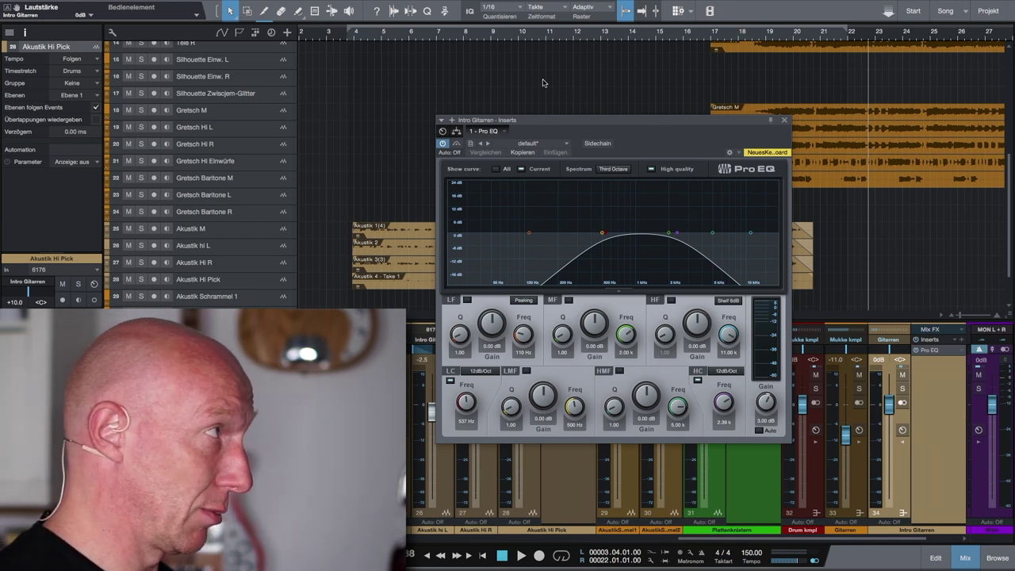
{"action": "scroll", "coordinate": [543, 82], "scroll_direction": "left", "scroll_amount": 1}
{"action": "left_click", "coordinate": [442, 143]}
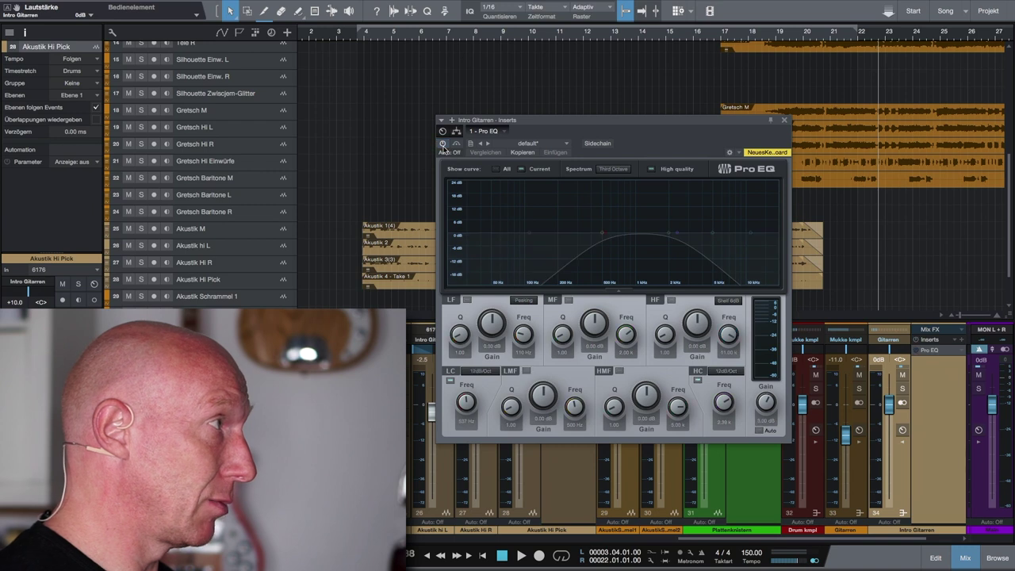
{"action": "key", "text": "space"}
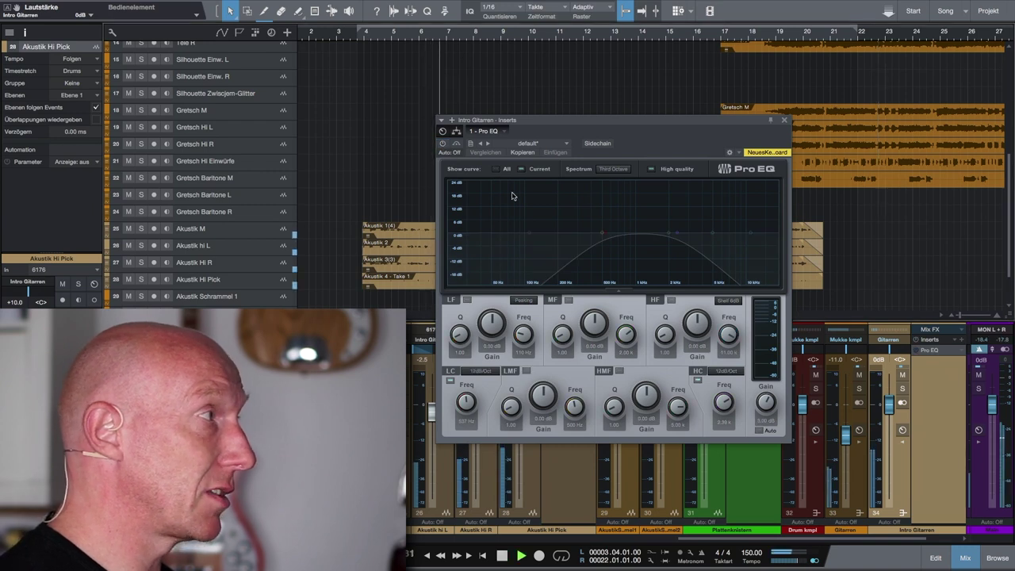
{"action": "left_click", "coordinate": [442, 143]}
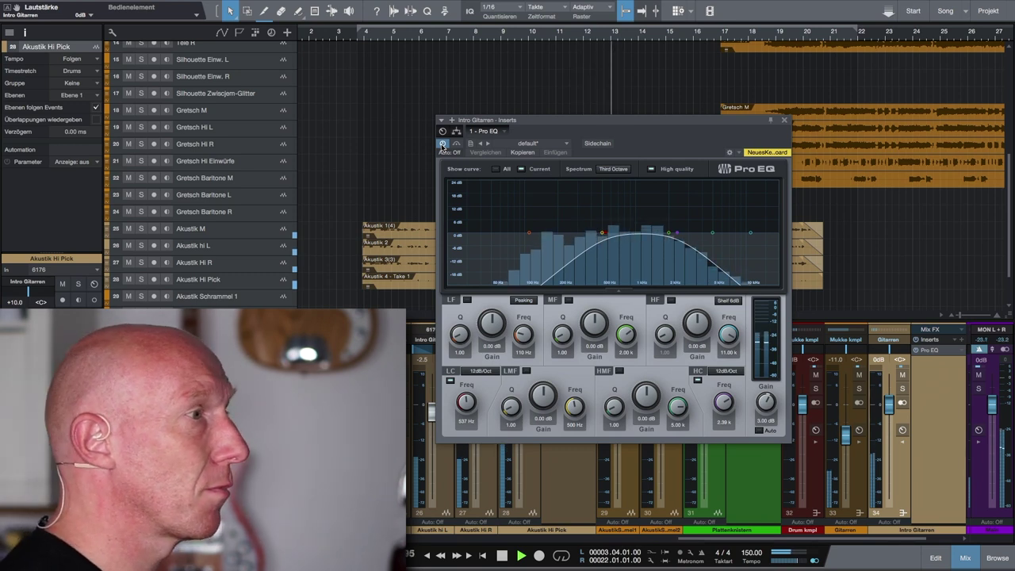
{"action": "key", "text": "space"}
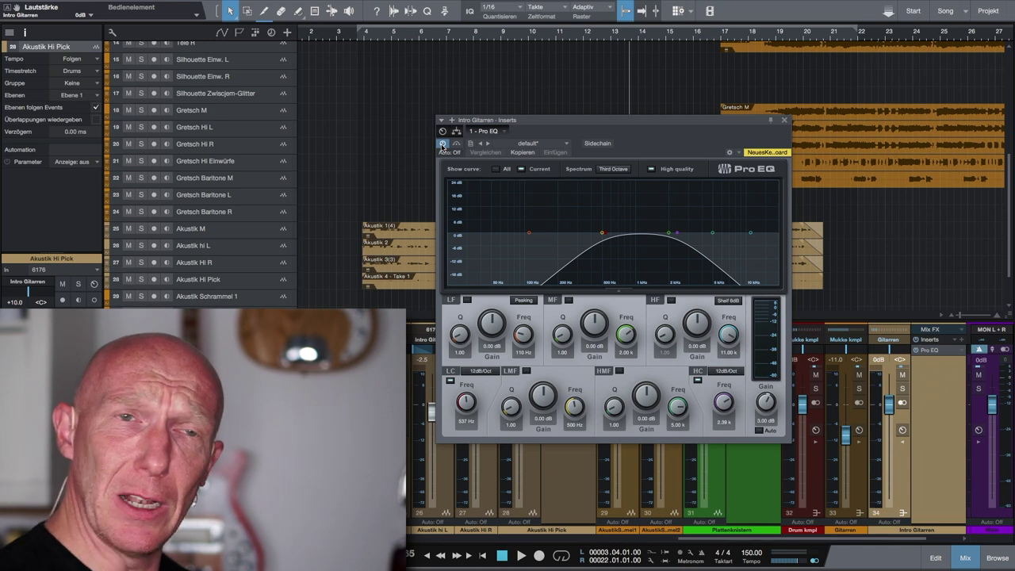
{"action": "left_click", "coordinate": [784, 122]}
Solo the Plattenknistern track and listen to the vinyl crackle from about bar 3
{"action": "scroll", "coordinate": [747, 188], "scroll_direction": "down", "scroll_amount": 3}
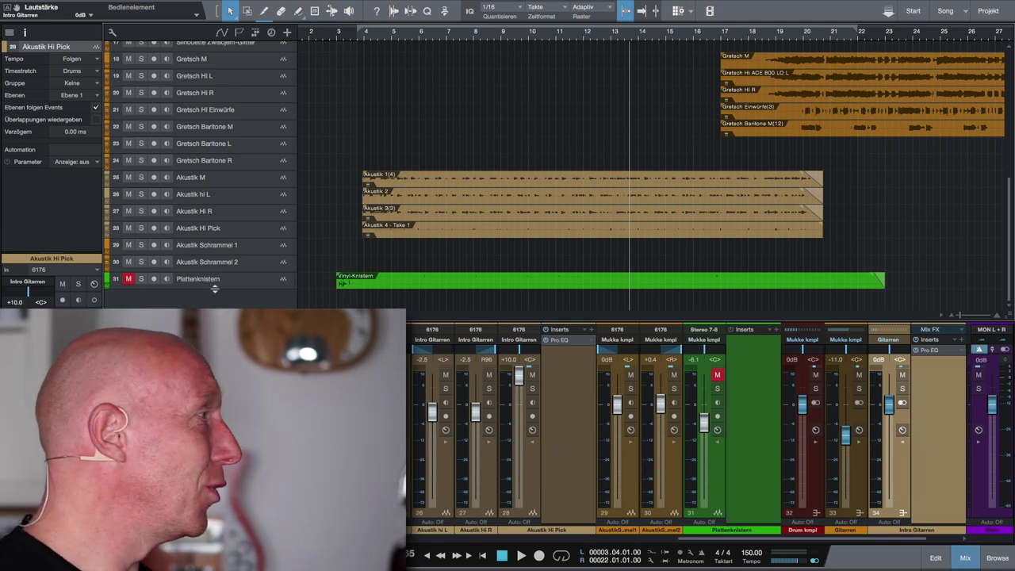
{"action": "left_click", "coordinate": [141, 279]}
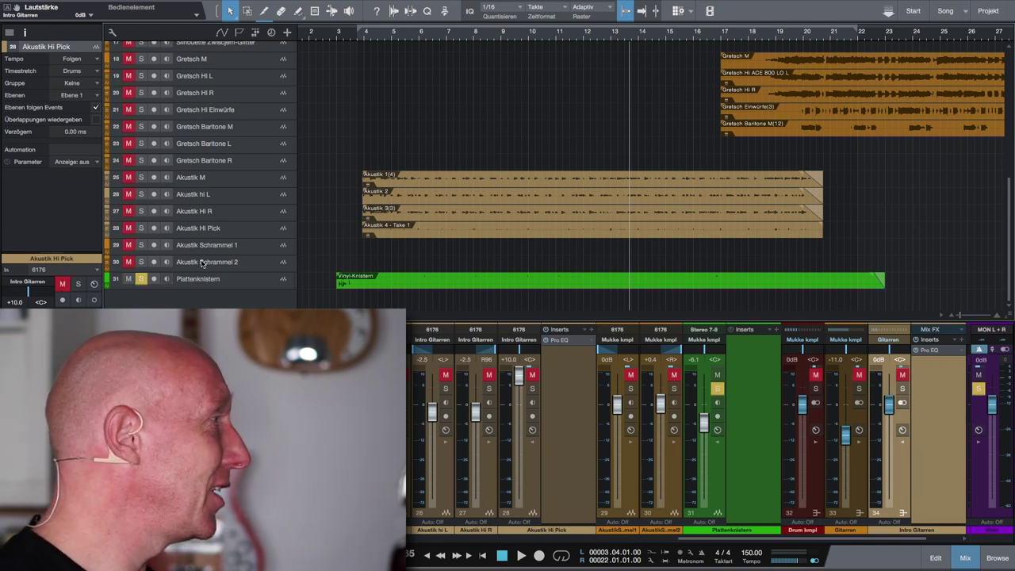
{"action": "left_click", "coordinate": [337, 38]}
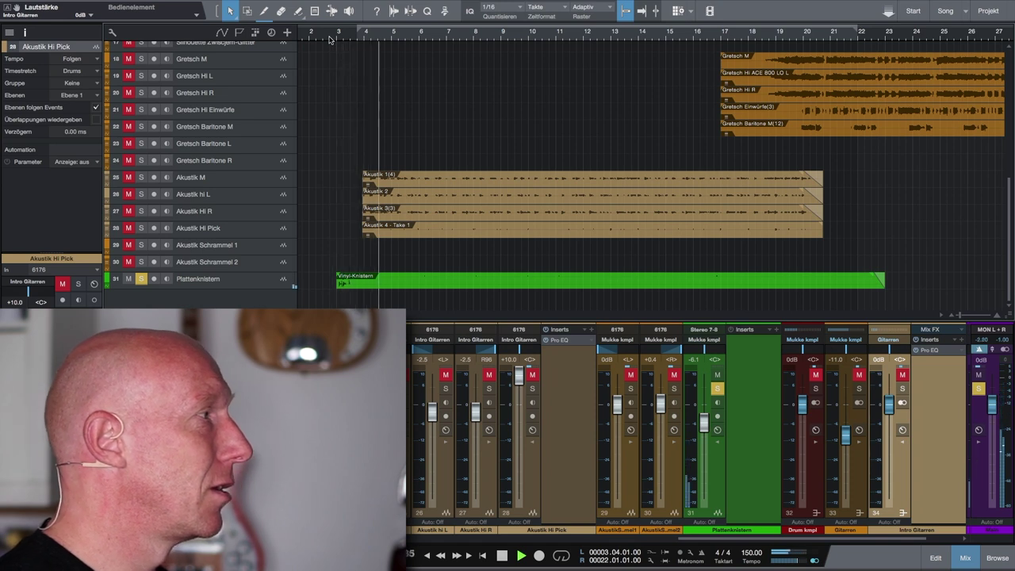
{"action": "key", "text": "space"}
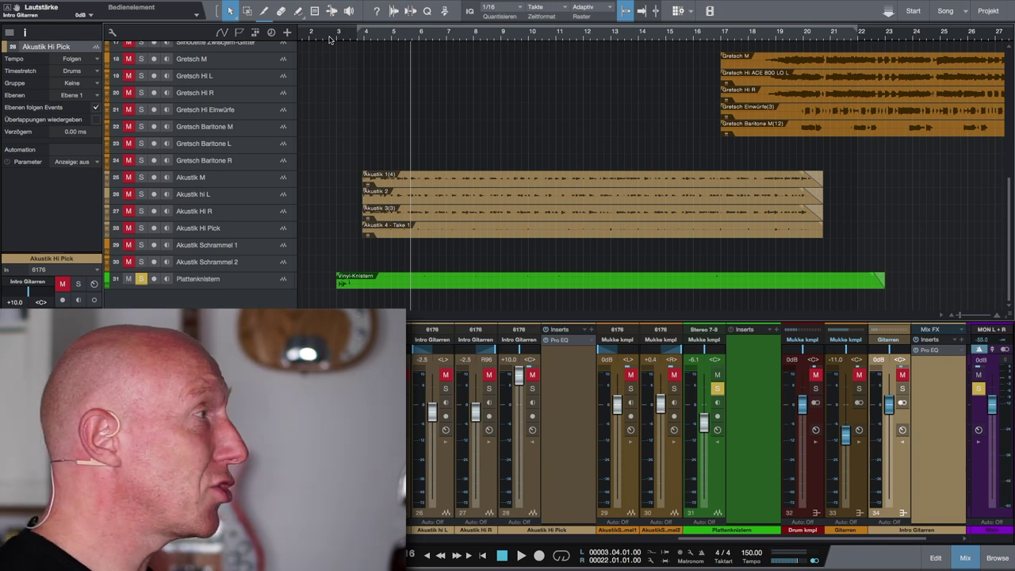
Clear the Plattenknistern solo, leaving the track muted, and briefly play the song from about bar 3
{"action": "left_click", "coordinate": [717, 375]}
{"action": "left_click", "coordinate": [715, 389]}
{"action": "left_click", "coordinate": [337, 35]}
{"action": "key", "text": "space"}
{"action": "key", "text": "space"}
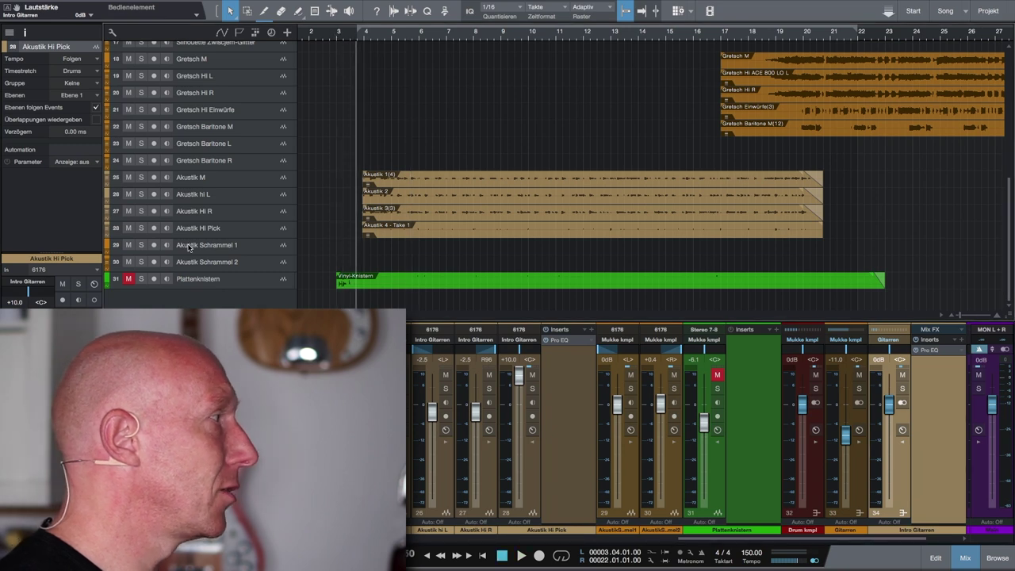
Unmute Plattenknistern and play the intro with the crackle through to about bar 23
{"action": "left_click", "coordinate": [127, 279]}
{"action": "key", "text": "space"}
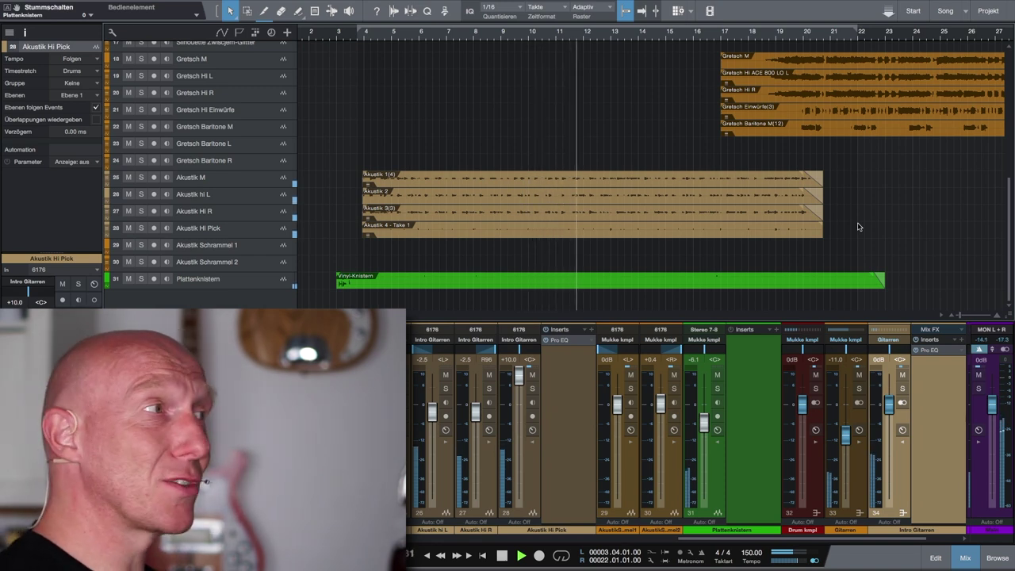
{"action": "scroll", "coordinate": [857, 227], "scroll_direction": "right", "scroll_amount": 5}
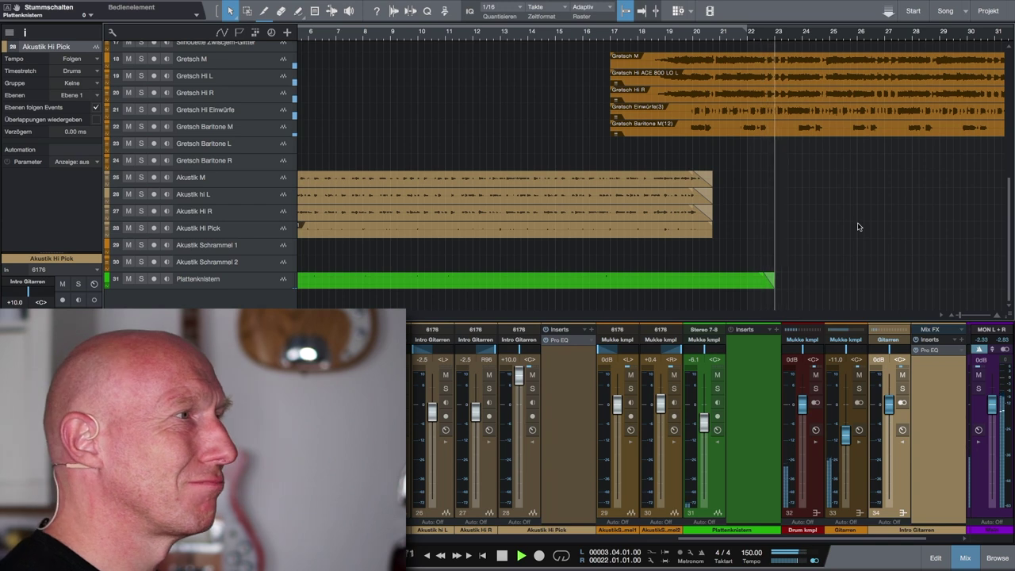
{"action": "key", "text": "space"}
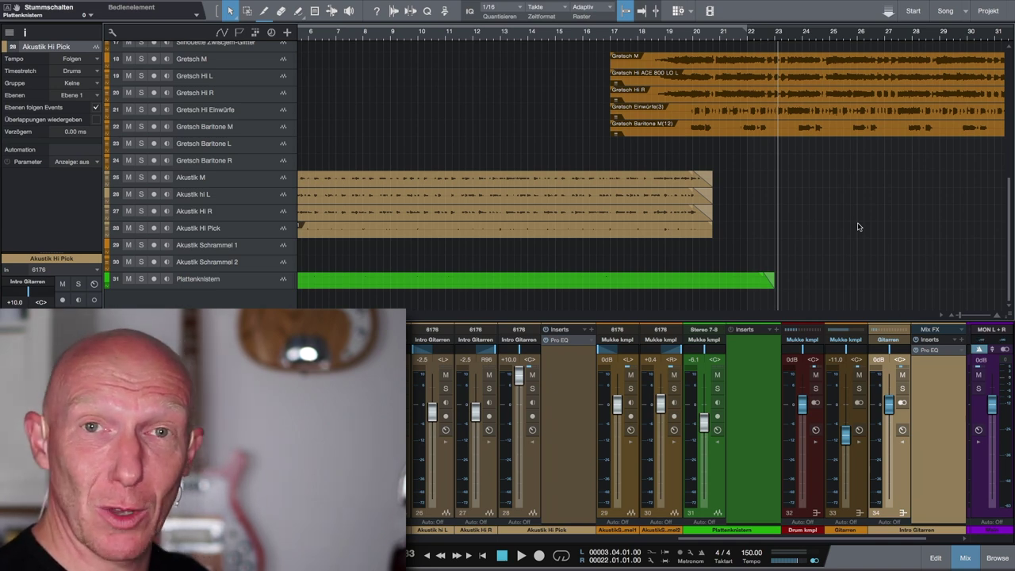
Show the marker track and bring the Akustik Schrammel clips starting around bar 122 into view
{"action": "scroll", "coordinate": [821, 235], "scroll_direction": "right", "scroll_amount": 15}
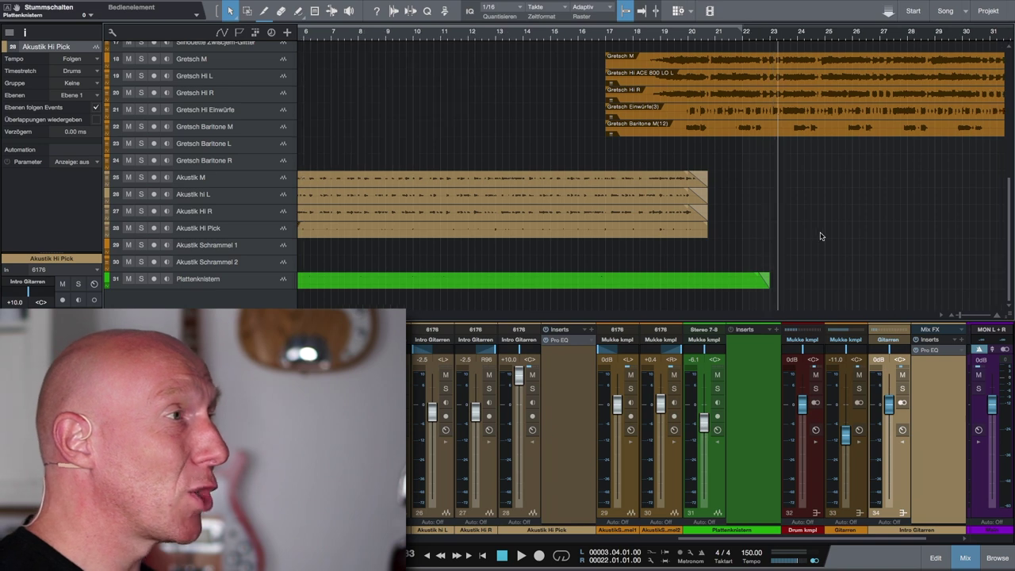
{"action": "scroll", "coordinate": [820, 235], "scroll_direction": "right", "scroll_amount": 5}
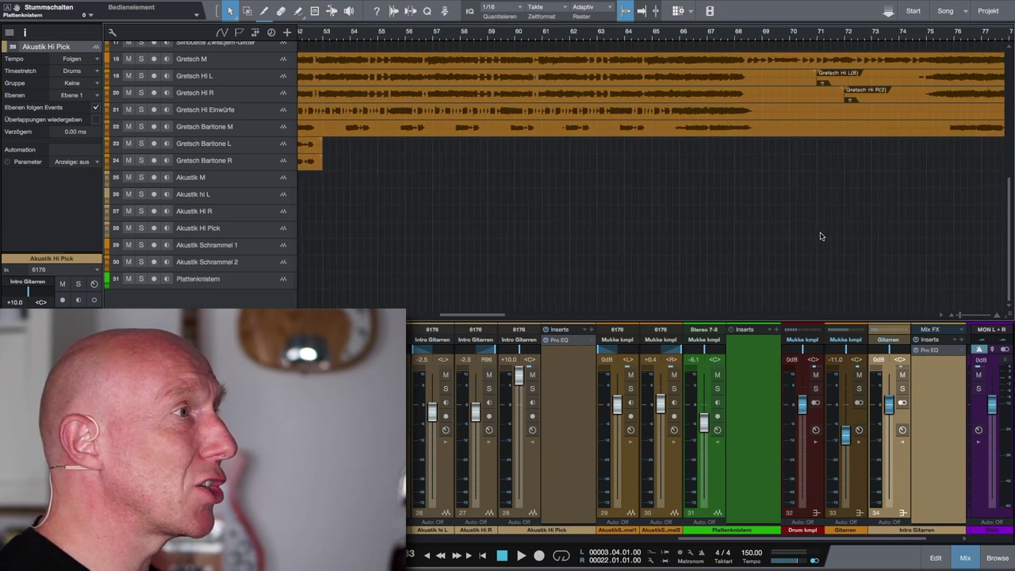
{"action": "scroll", "coordinate": [820, 236], "scroll_direction": "up", "scroll_amount": 1}
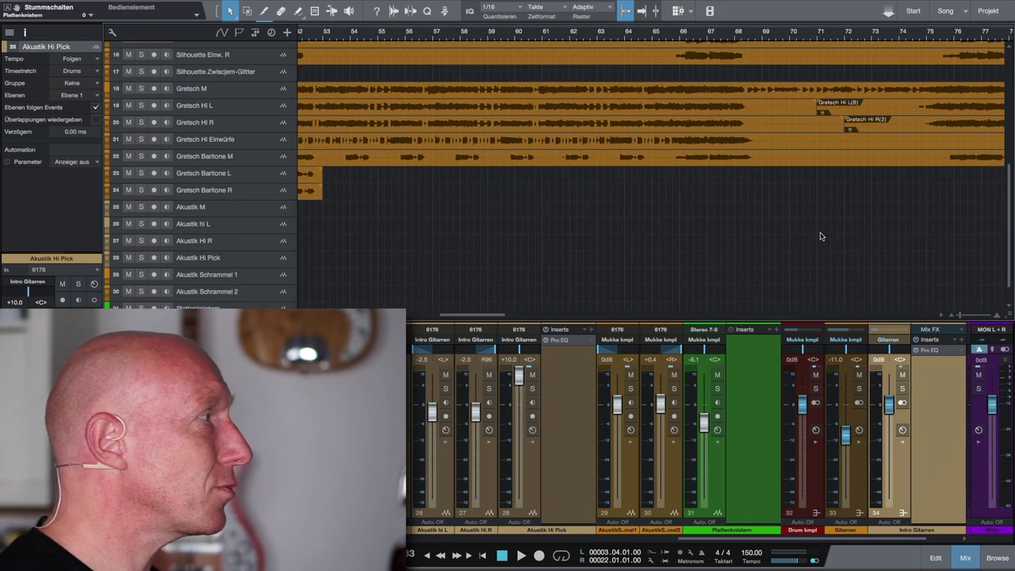
{"action": "scroll", "coordinate": [820, 236], "scroll_direction": "down", "scroll_amount": 1}
{"action": "scroll", "coordinate": [820, 235], "scroll_direction": "right", "scroll_amount": 3}
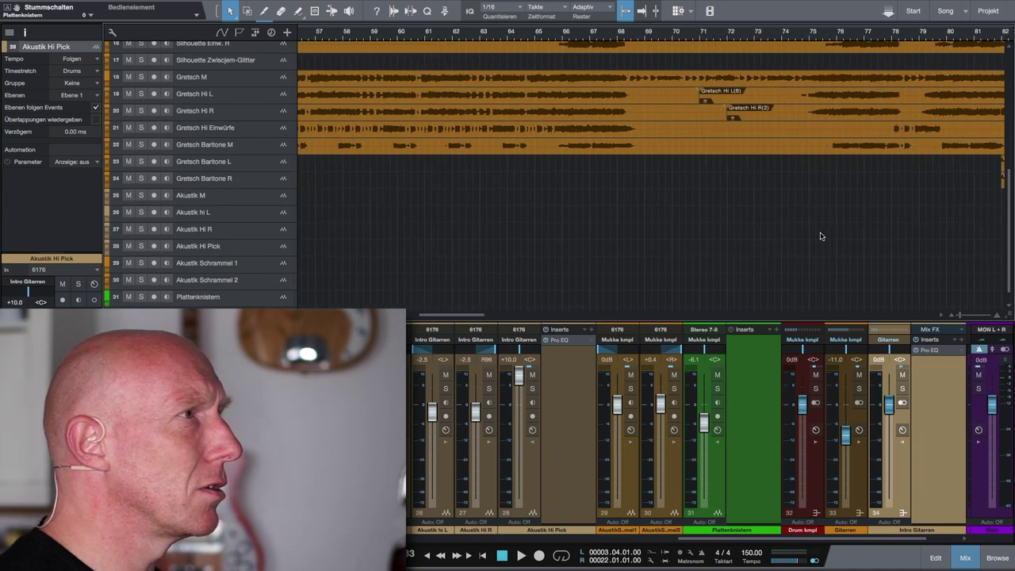
{"action": "scroll", "coordinate": [821, 235], "scroll_direction": "right", "scroll_amount": 20}
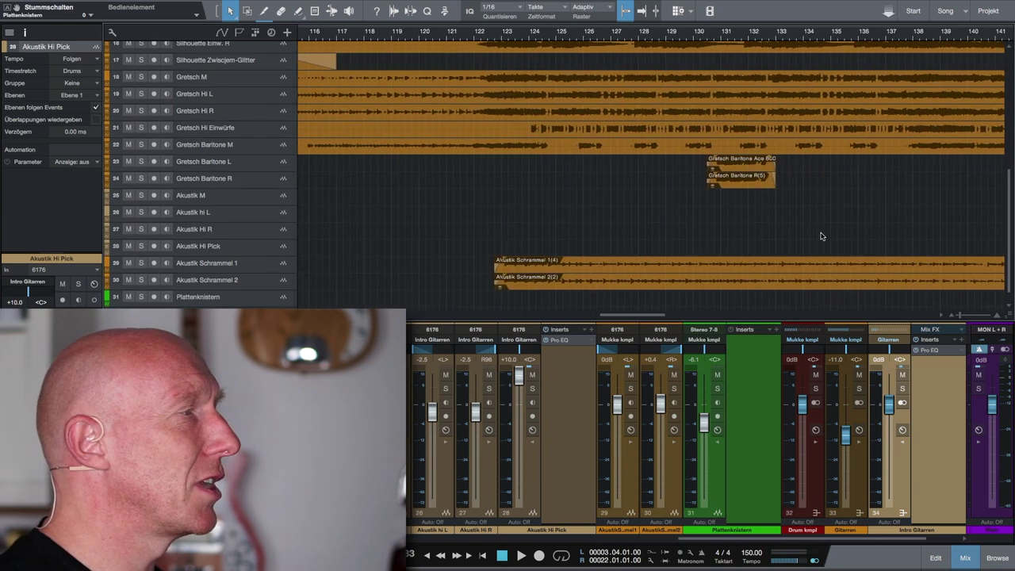
{"action": "key", "text": "shift+m"}
{"action": "scroll", "coordinate": [820, 236], "scroll_direction": "down", "scroll_amount": 2}
{"action": "scroll", "coordinate": [820, 236], "scroll_direction": "left", "scroll_amount": 1}
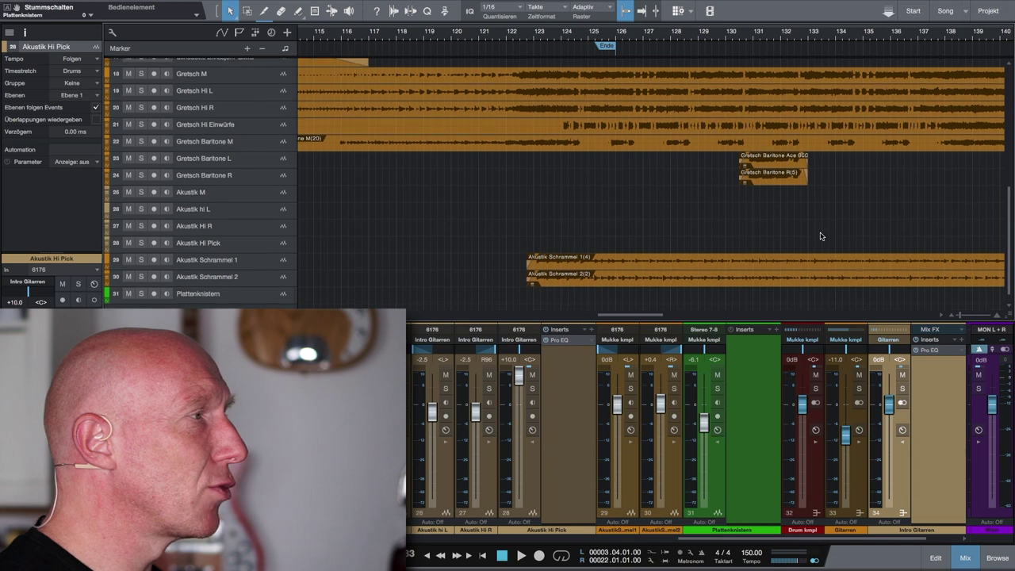
Solo Akustik Schrammel 1 and 2 together and expand the Akustik Schrammel 1 mixer channel to show its inserts
{"action": "left_click", "coordinate": [202, 248]}
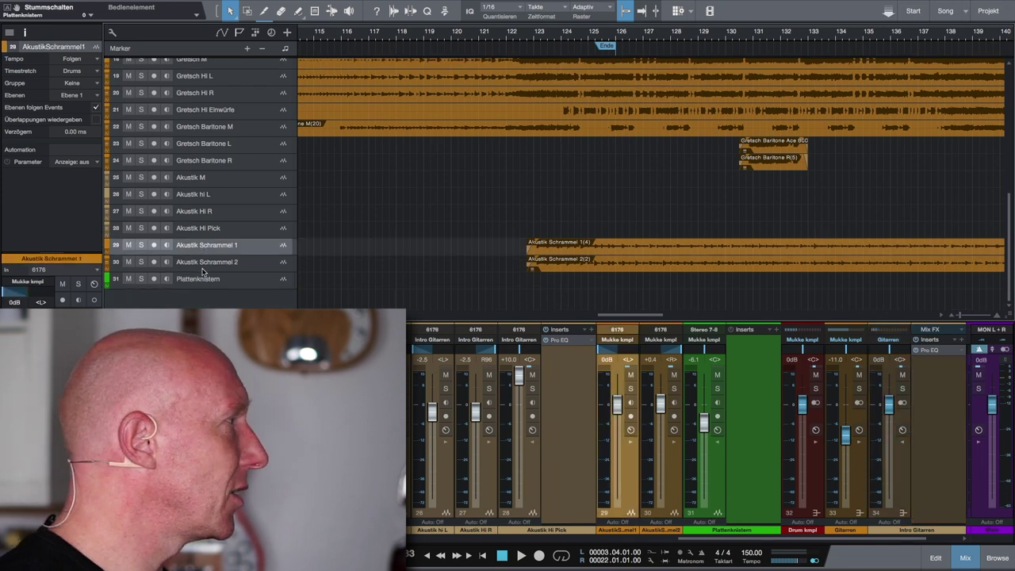
{"action": "left_click", "coordinate": [187, 266], "text": "shift"}
{"action": "left_click", "coordinate": [141, 245]}
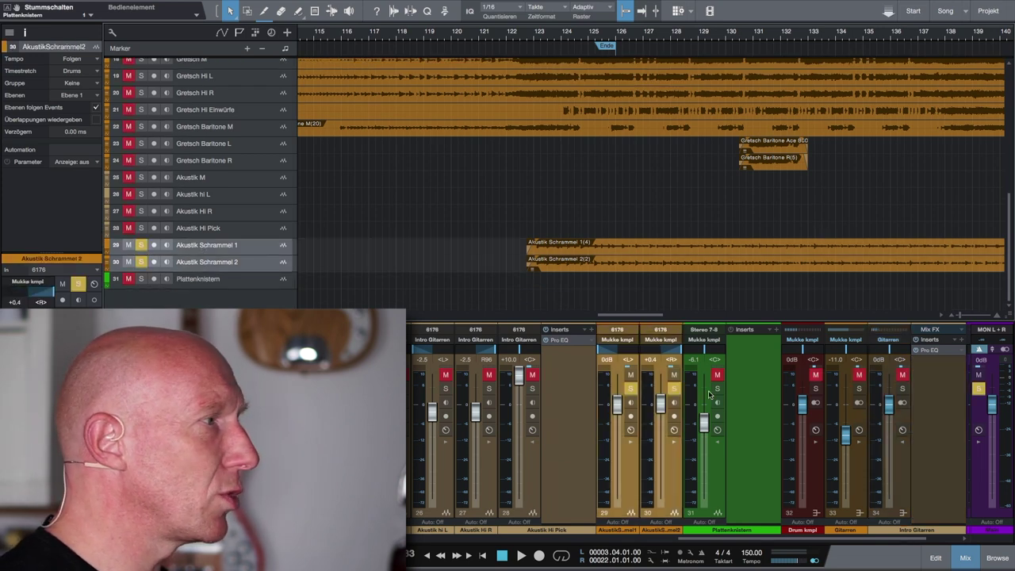
{"action": "left_click", "coordinate": [631, 442]}
{"action": "left_click", "coordinate": [631, 443]}
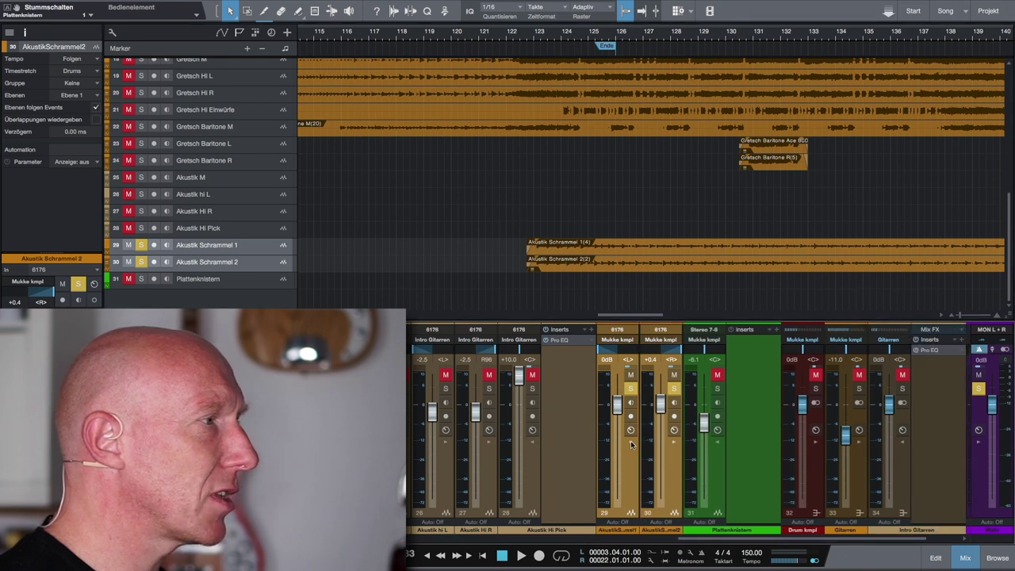
{"action": "left_click", "coordinate": [631, 443]}
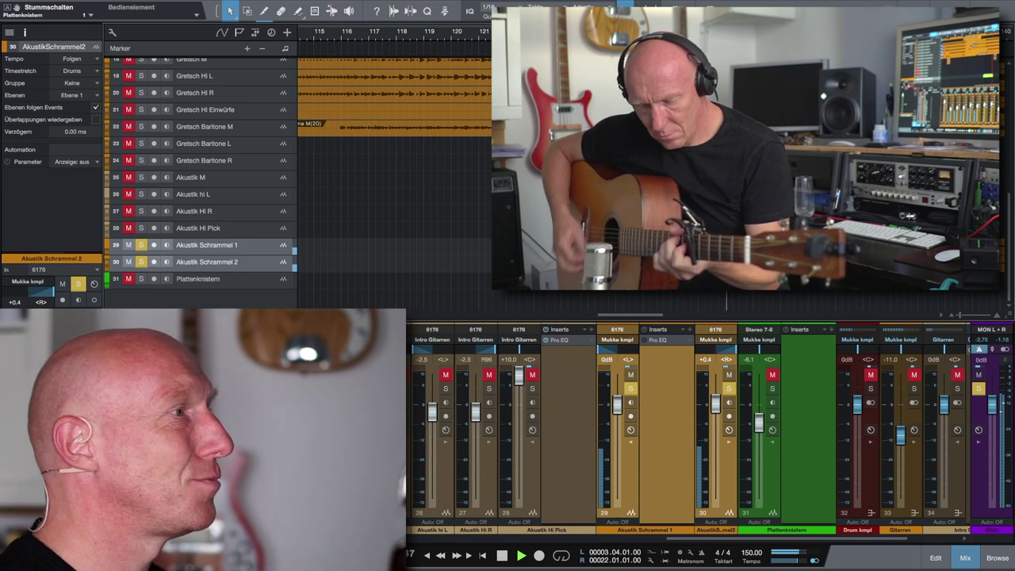
Listen to the two soloed Akustik Schrammel tracks, pausing around bar 130 and stopping near bar 134
{"action": "key", "text": "space"}
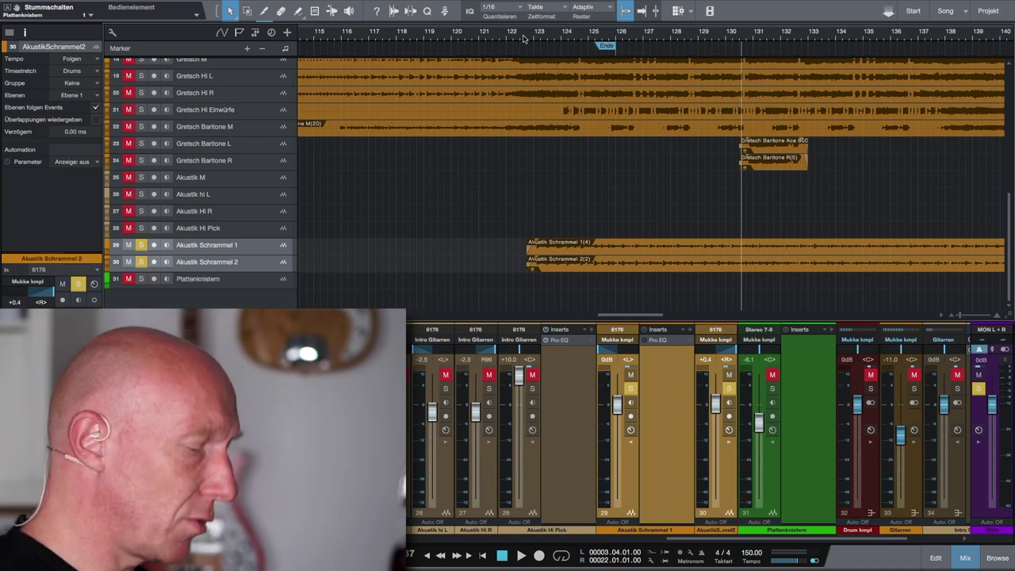
{"action": "key", "text": "space"}
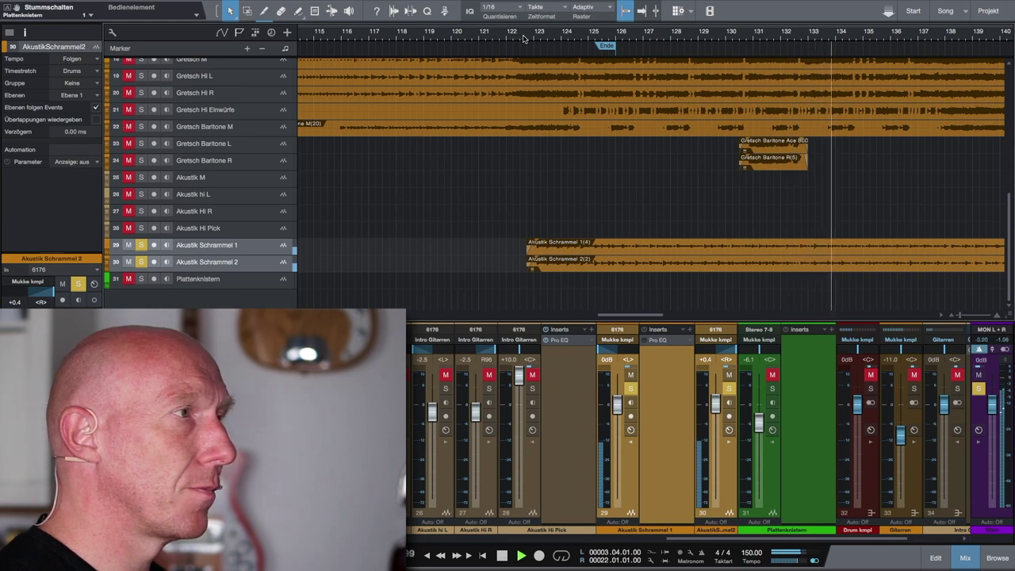
{"action": "key", "text": "space"}
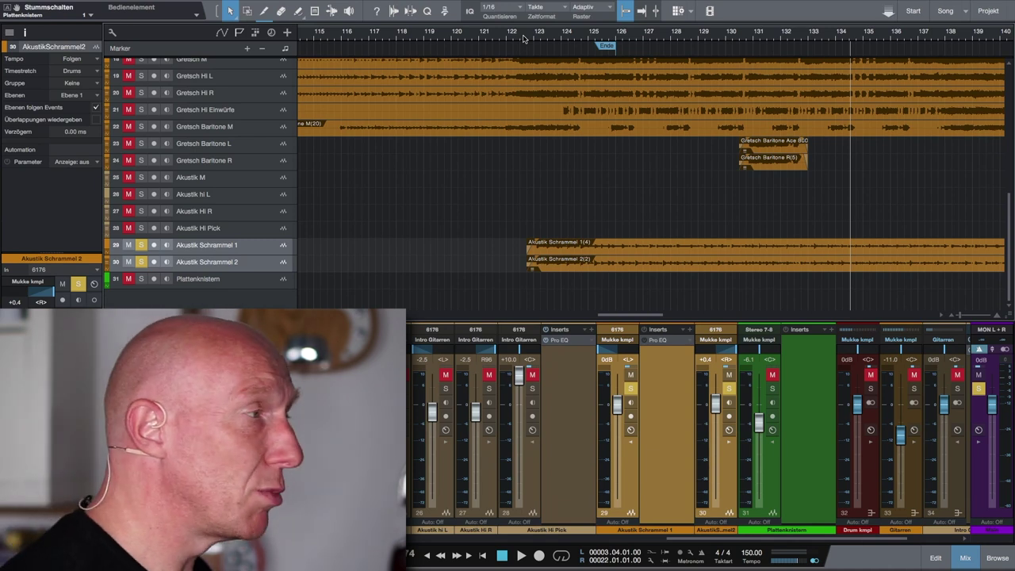
Open the Pro EQ on Akustik Schrammel 1, activate it, and close its window
{"action": "left_click", "coordinate": [665, 344]}
{"action": "left_click_drag", "start_coordinate": [580, 183], "coordinate": [711, 134]}
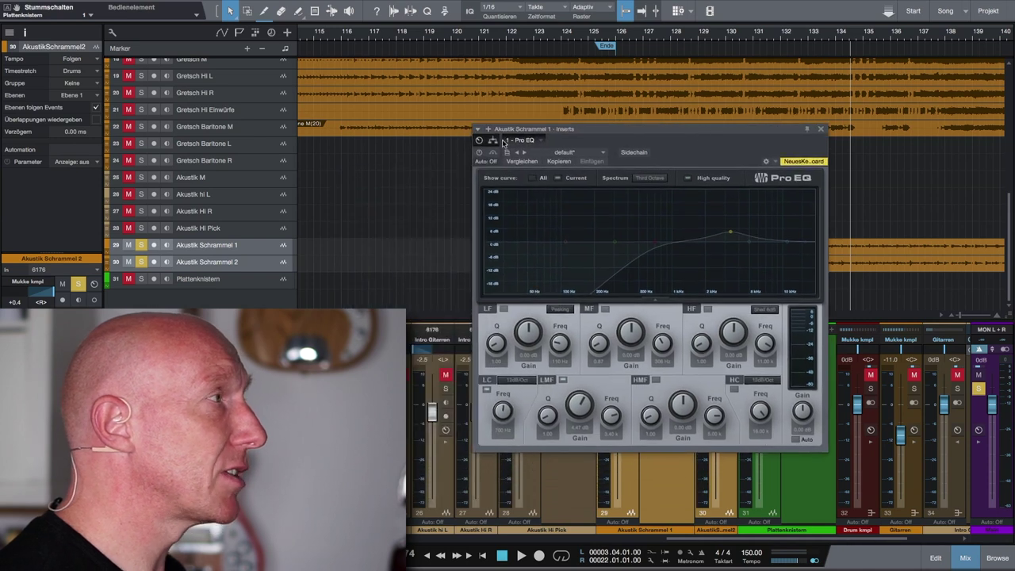
{"action": "left_click", "coordinate": [479, 153]}
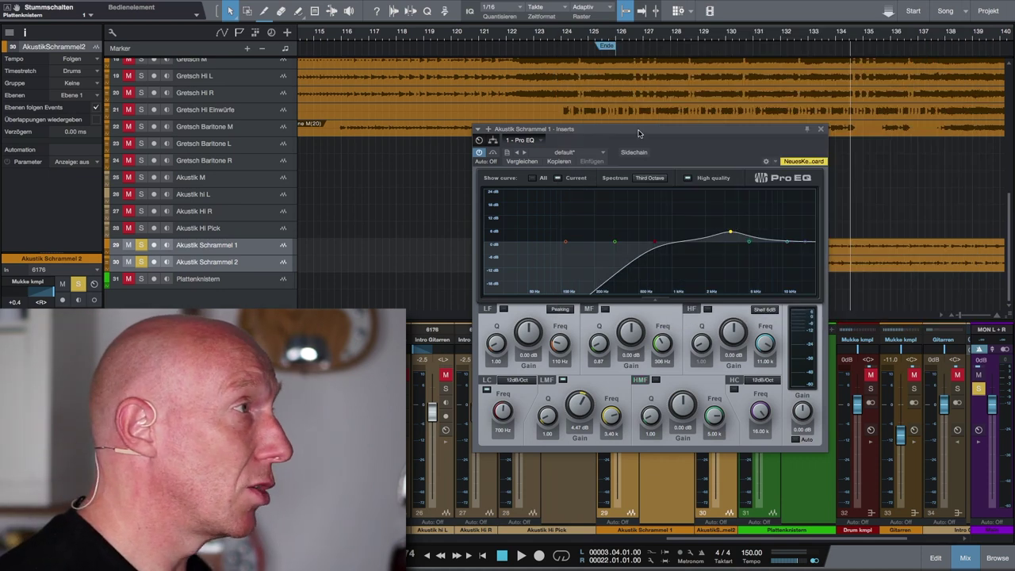
{"action": "left_click", "coordinate": [820, 129]}
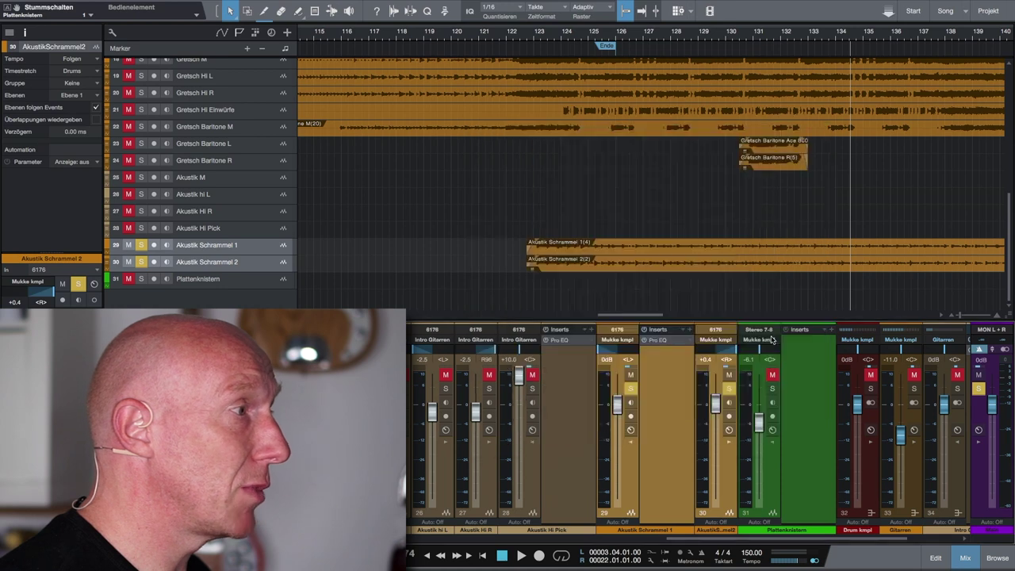
Expand the Akustik Schrammel 2 mixer channel to show its inserts and play both soloed guitars from about bar 124
{"action": "left_click", "coordinate": [728, 443]}
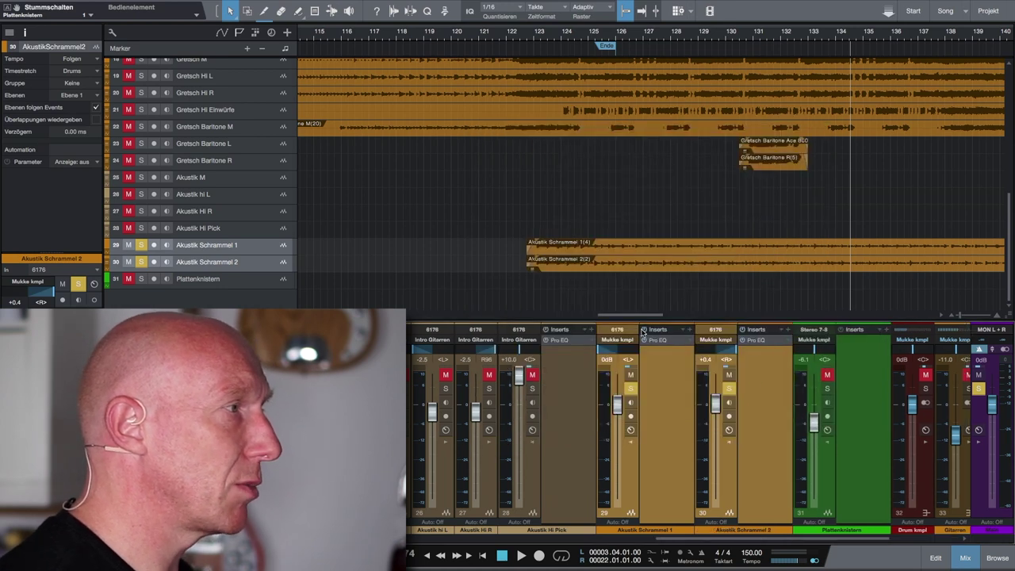
{"action": "left_click", "coordinate": [561, 37]}
{"action": "key", "text": "space"}
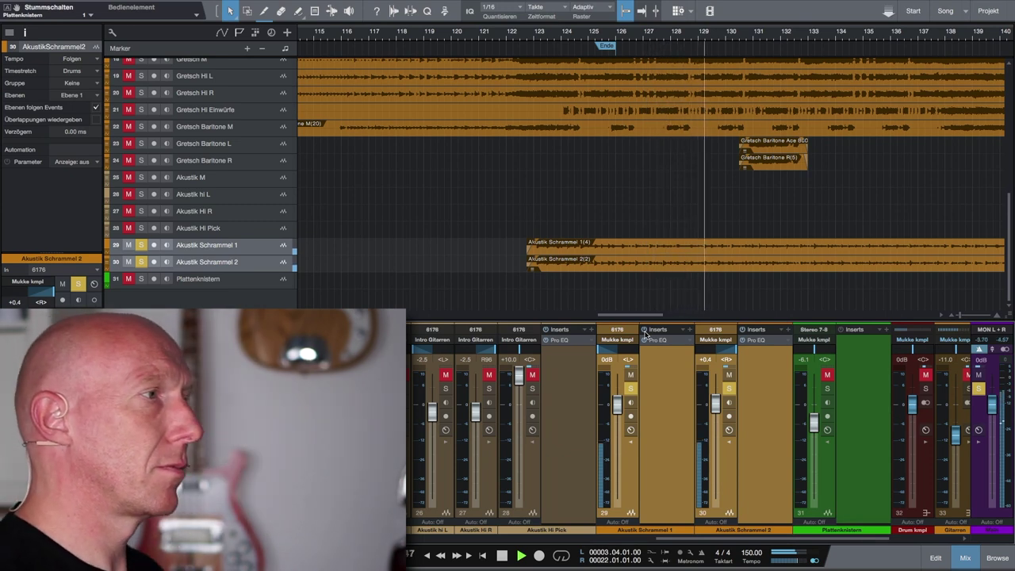
{"action": "key", "text": "space"}
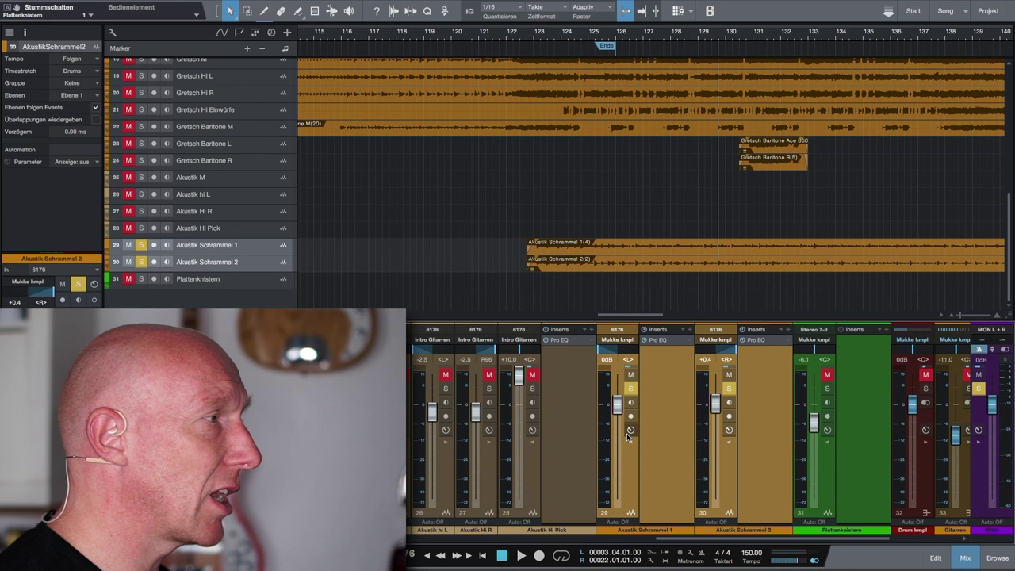
Clear the solos, mute Akustik Schrammel 1 and 2, and play the full mix without them from about bar 122
{"action": "left_click", "coordinate": [630, 375]}
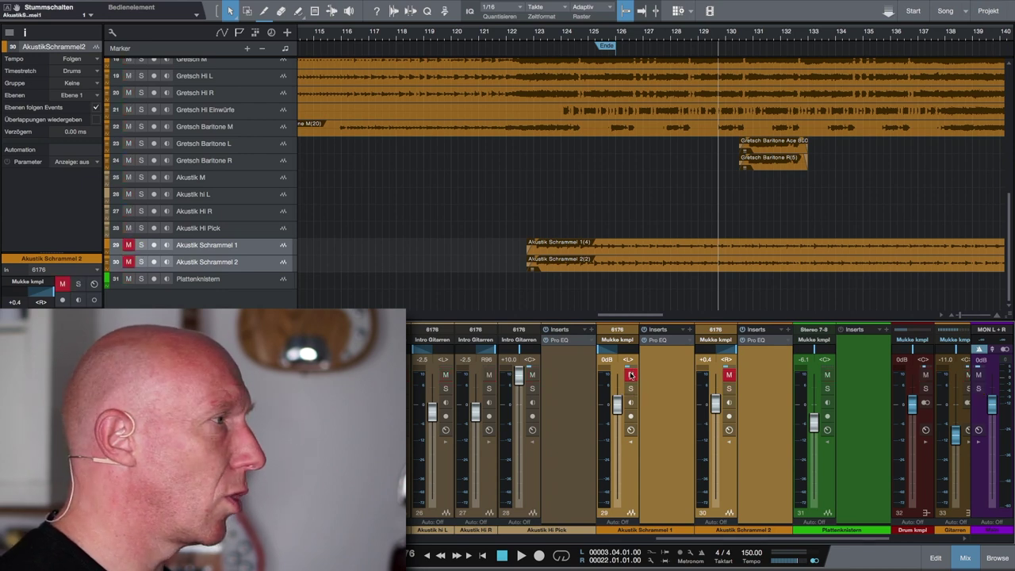
{"action": "left_click", "coordinate": [630, 375]}
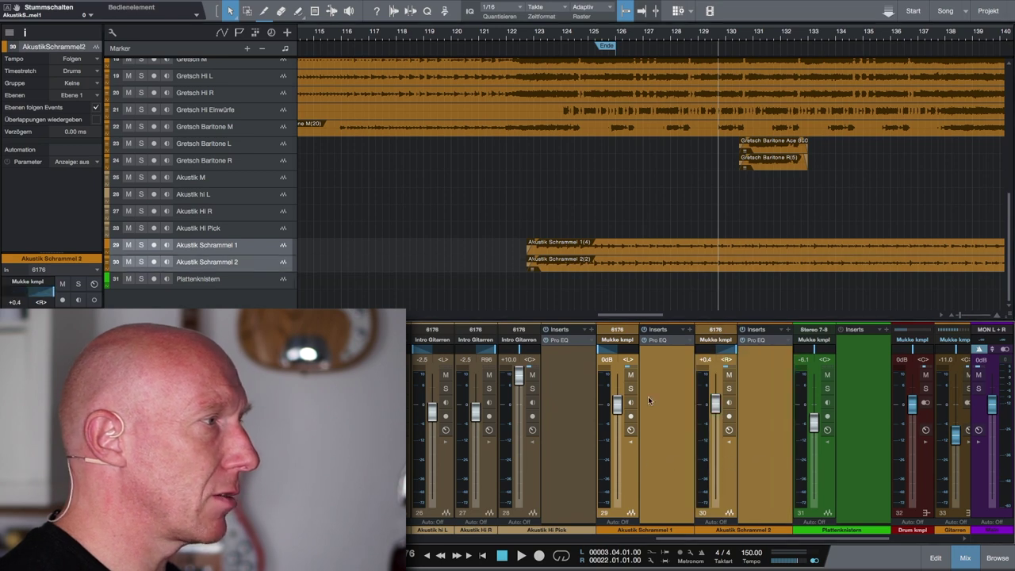
{"action": "left_click", "coordinate": [505, 40]}
{"action": "key", "text": "space"}
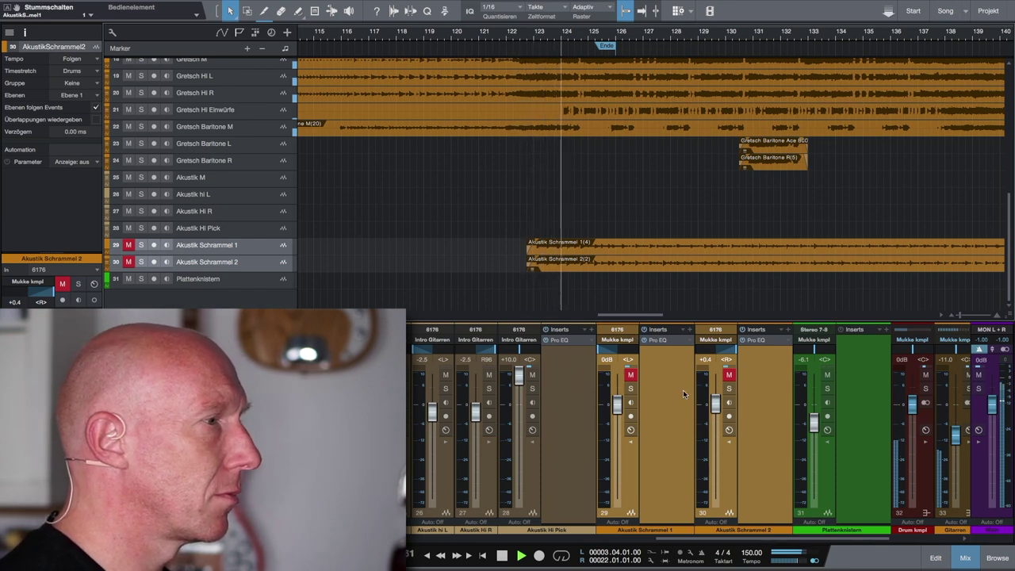
{"action": "key", "text": "space"}
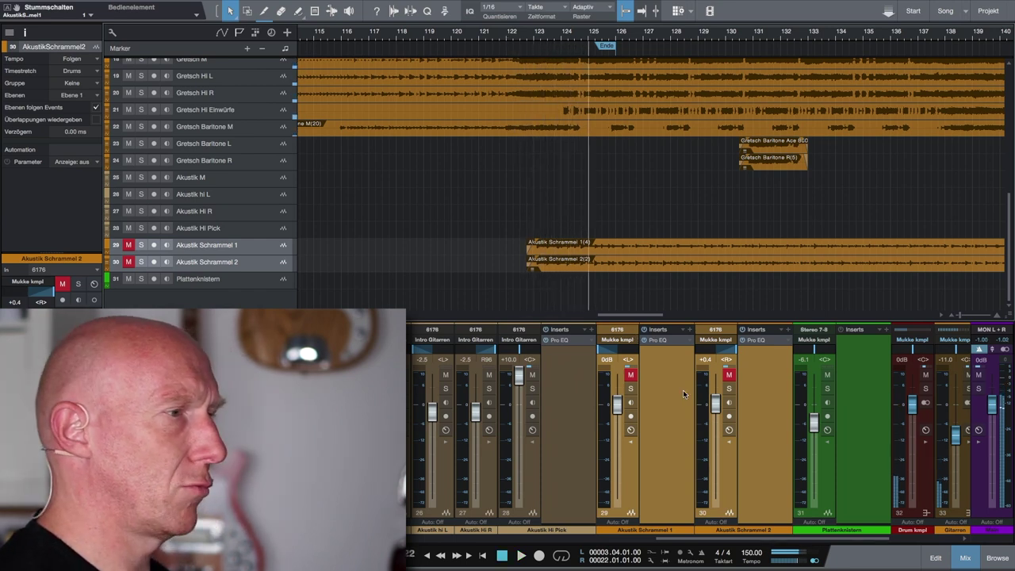
Select the Snare BETA57 channel in the mixer and bring the Drum kmpl, Gitarren and Intro Gitarren buses into view
{"action": "scroll", "coordinate": [668, 405], "scroll_direction": "left", "scroll_amount": 10}
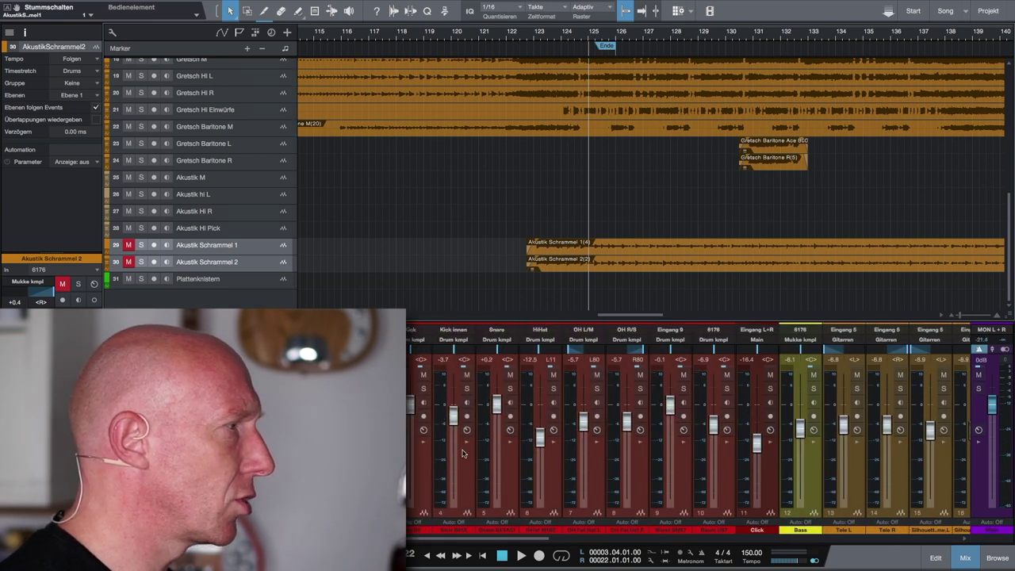
{"action": "left_click", "coordinate": [510, 474]}
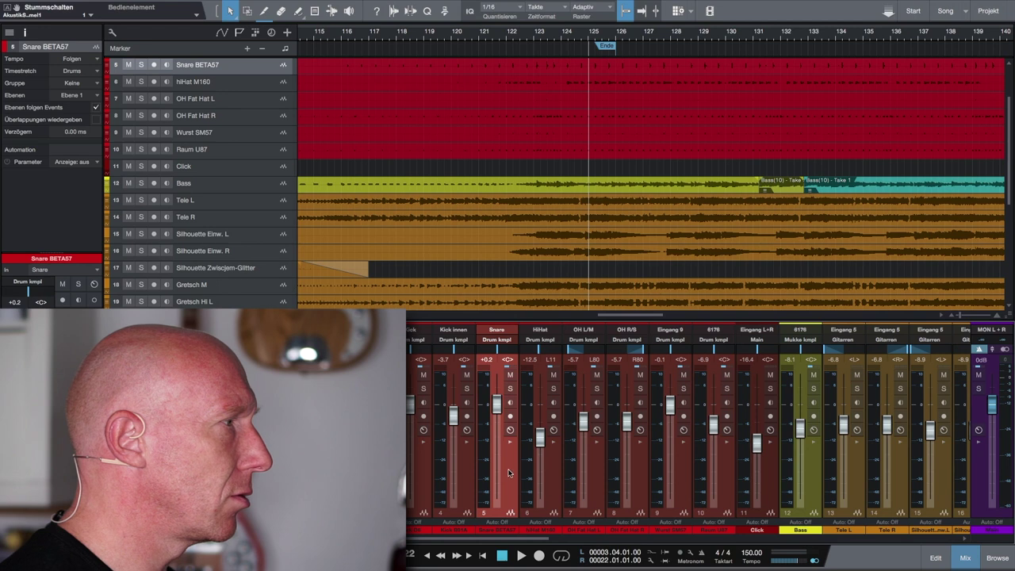
{"action": "scroll", "coordinate": [509, 474], "scroll_direction": "right", "scroll_amount": 10}
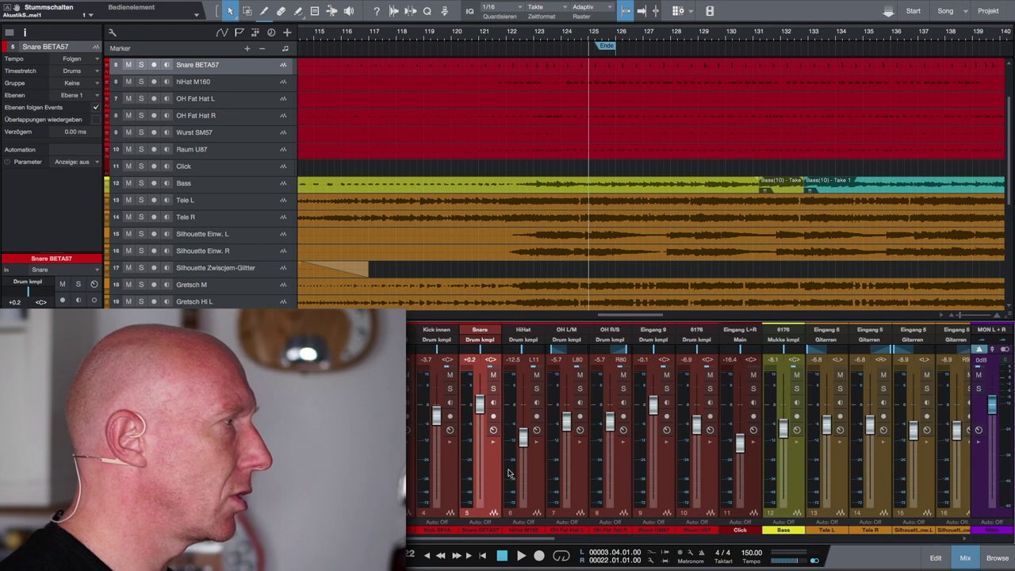
{"action": "scroll", "coordinate": [508, 474], "scroll_direction": "right", "scroll_amount": 8}
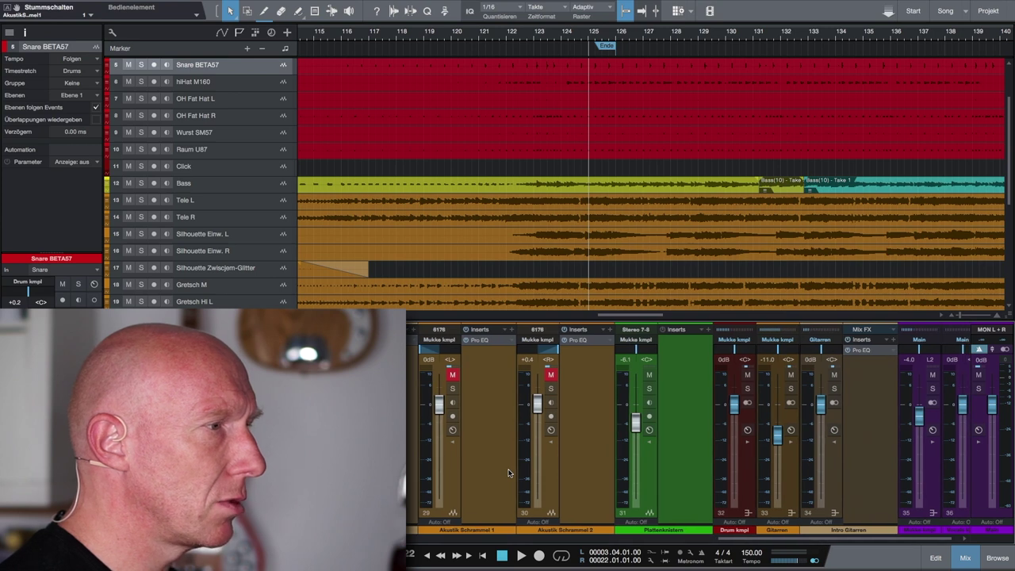
{"action": "scroll", "coordinate": [508, 473], "scroll_direction": "right", "scroll_amount": 1}
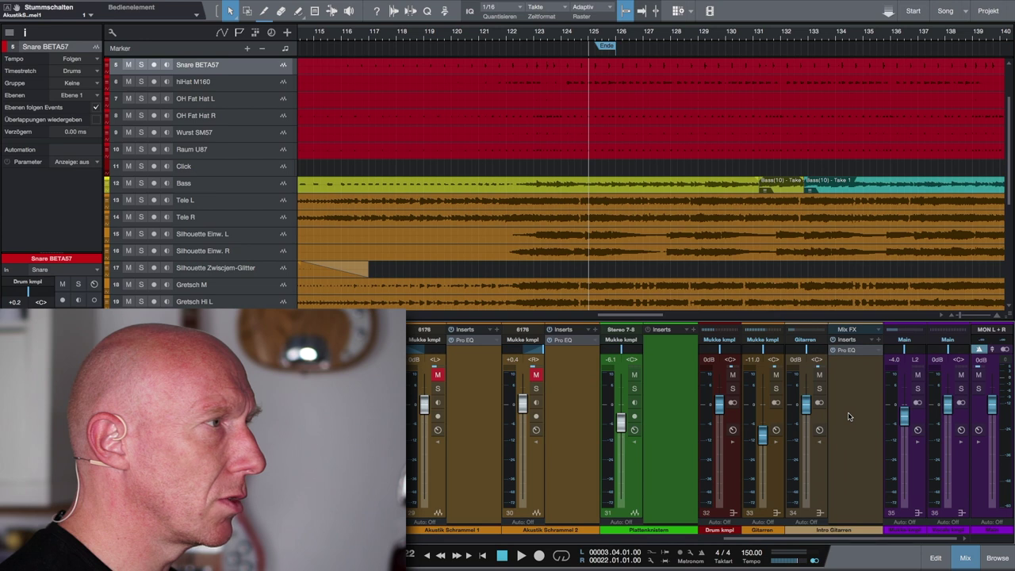
Play the mix from about bar 122 and briefly expand the Drum kmpl bus to view its inserts and sends
{"action": "left_click", "coordinate": [514, 38]}
{"action": "key", "text": "space"}
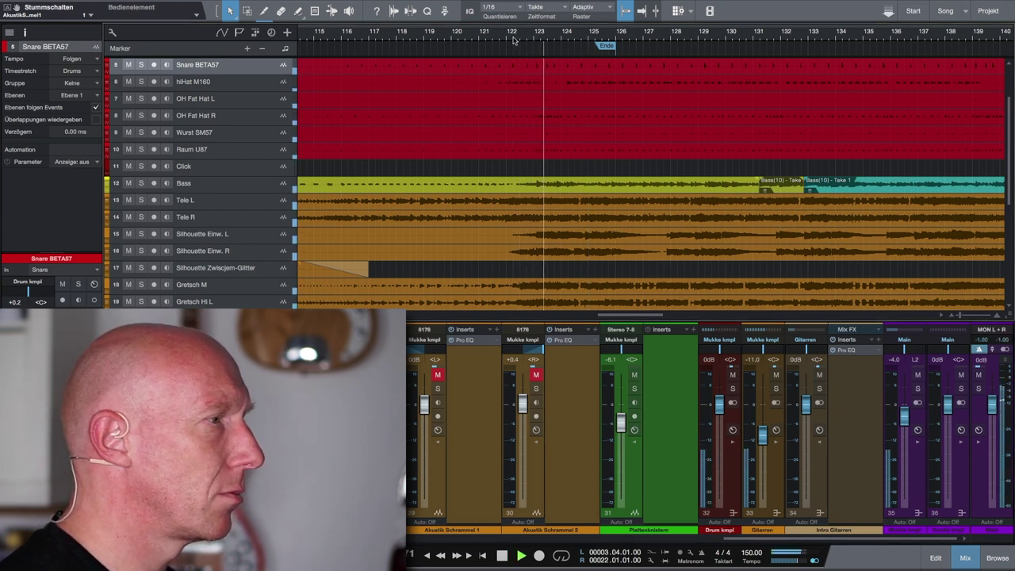
{"action": "left_click", "coordinate": [732, 430]}
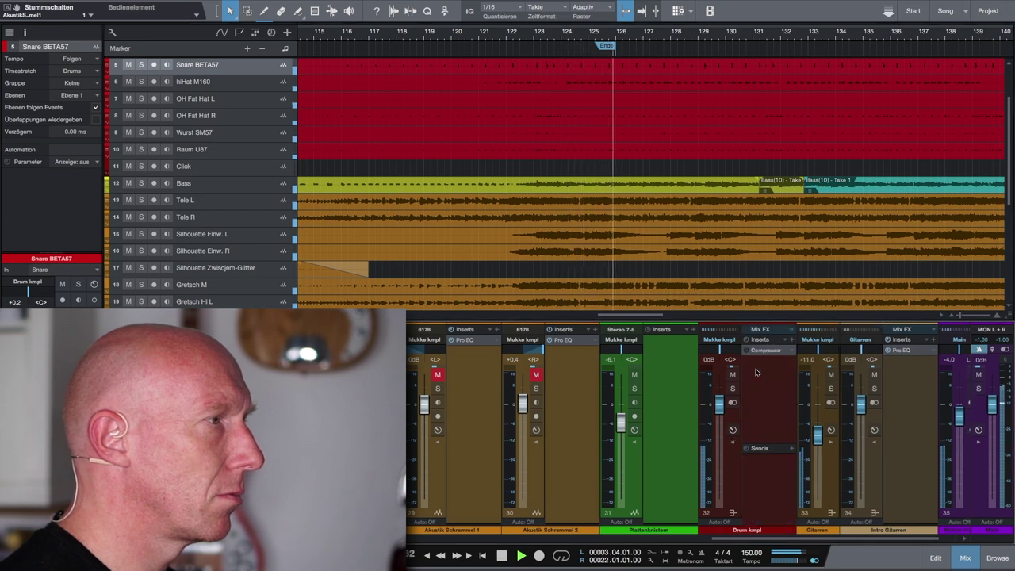
{"action": "left_click", "coordinate": [732, 430]}
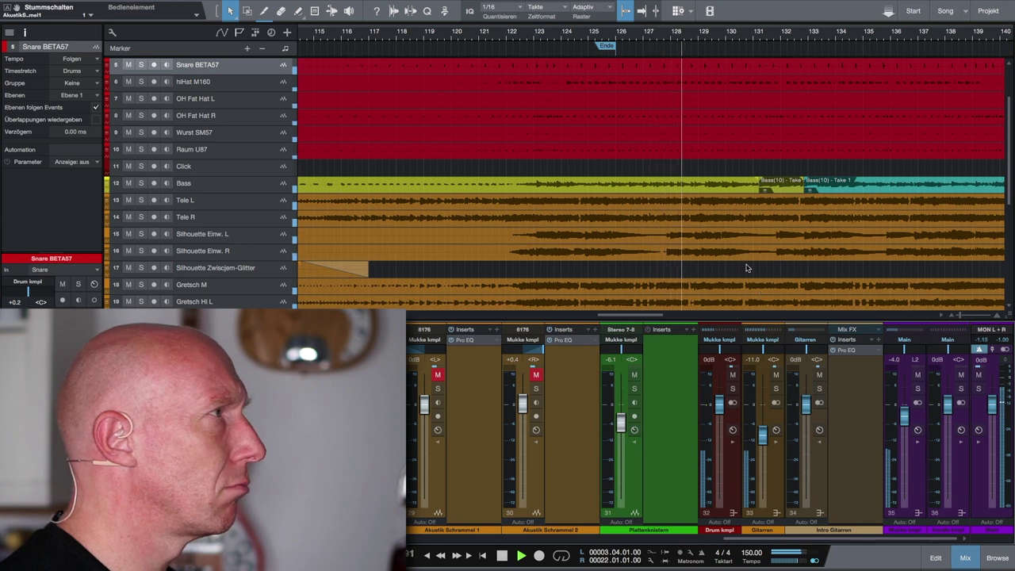
Mute Snare BETA57 briefly during playback, unmute it, and check the individual drum channels while listening to about bar 140
{"action": "scroll", "coordinate": [753, 281], "scroll_direction": "up", "scroll_amount": 3}
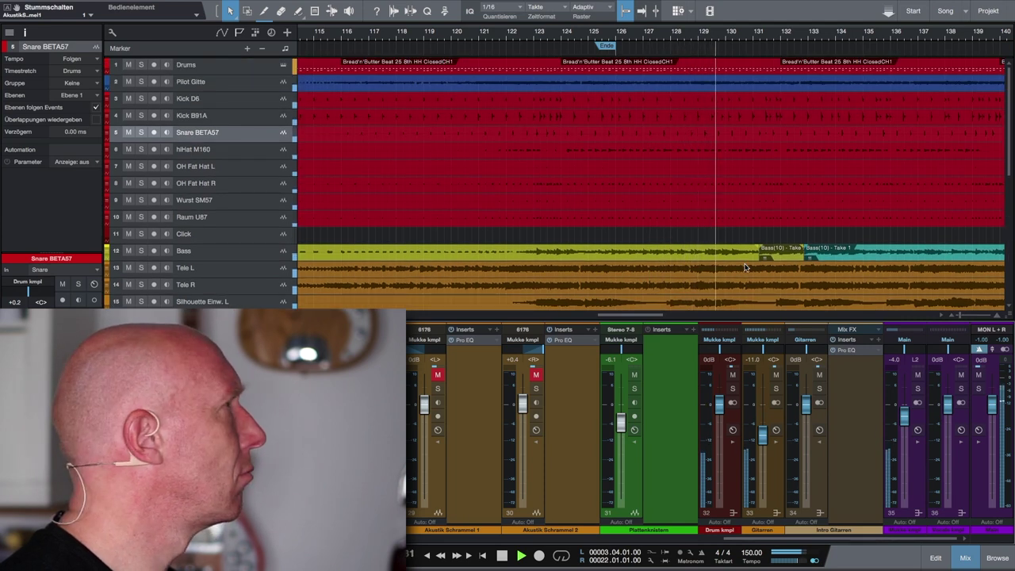
{"action": "left_click", "coordinate": [129, 132]}
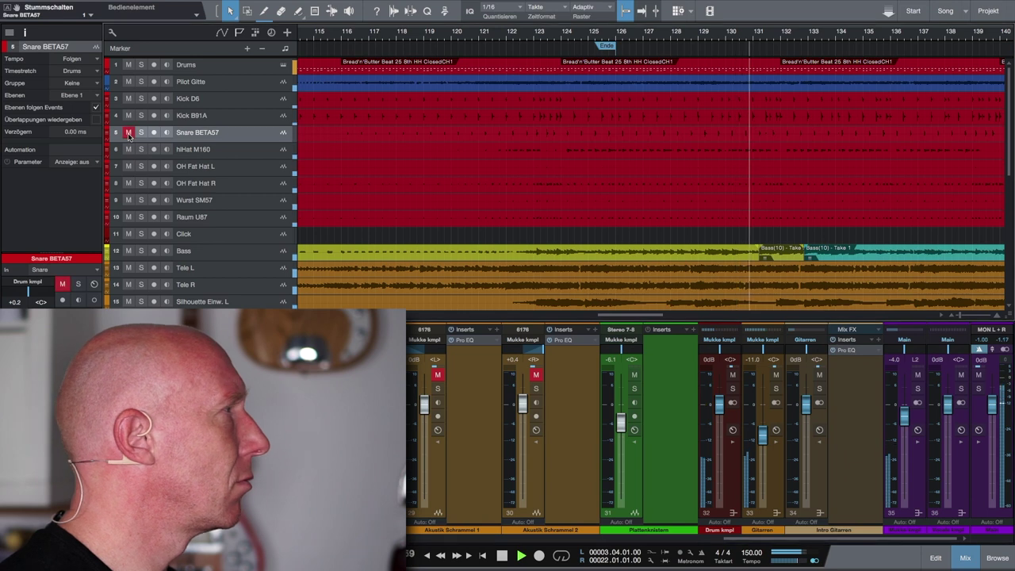
{"action": "left_click", "coordinate": [129, 133]}
{"action": "scroll", "coordinate": [539, 407], "scroll_direction": "left", "scroll_amount": 5}
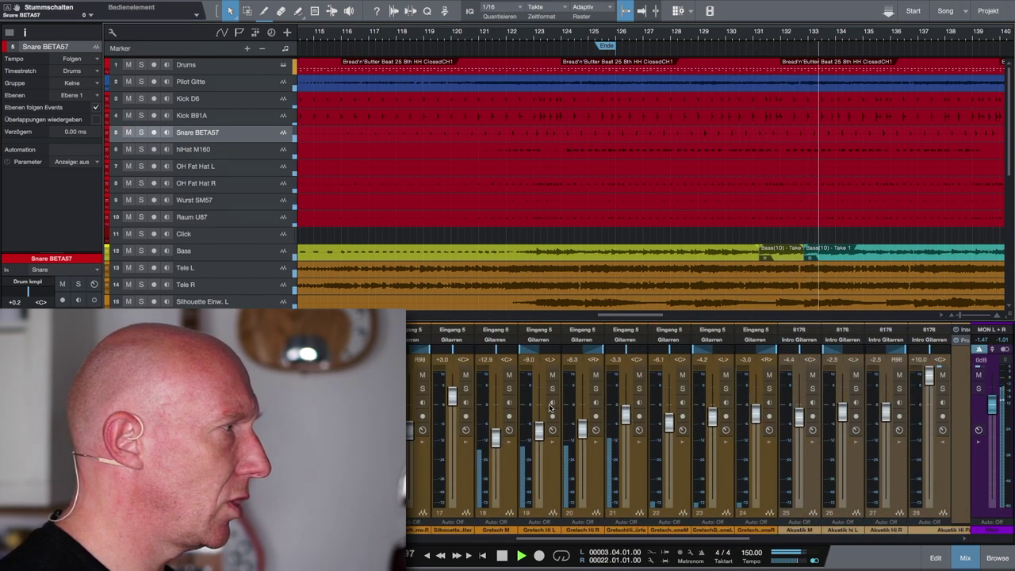
{"action": "scroll", "coordinate": [550, 407], "scroll_direction": "left", "scroll_amount": 5}
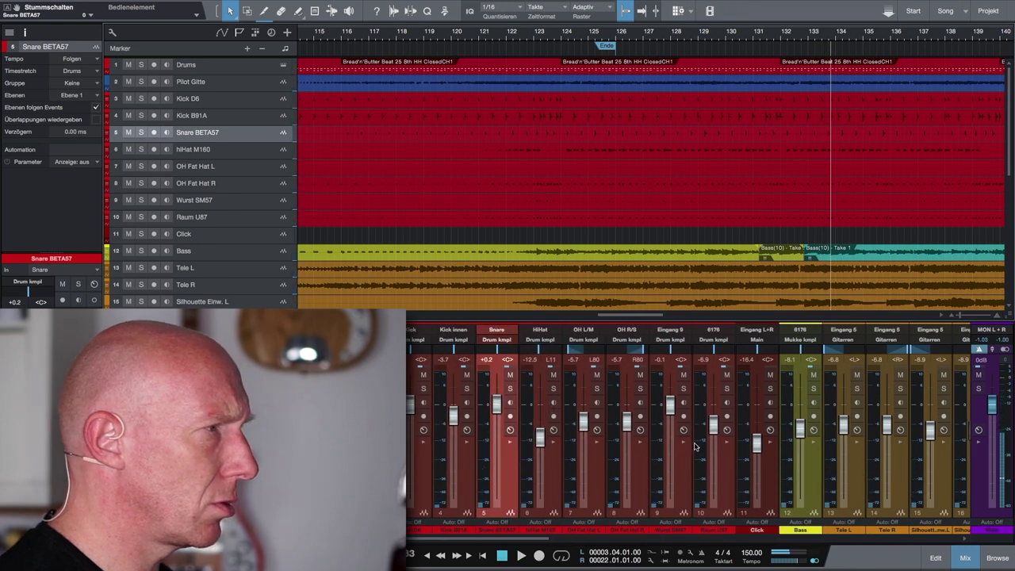
{"action": "key", "text": "space"}
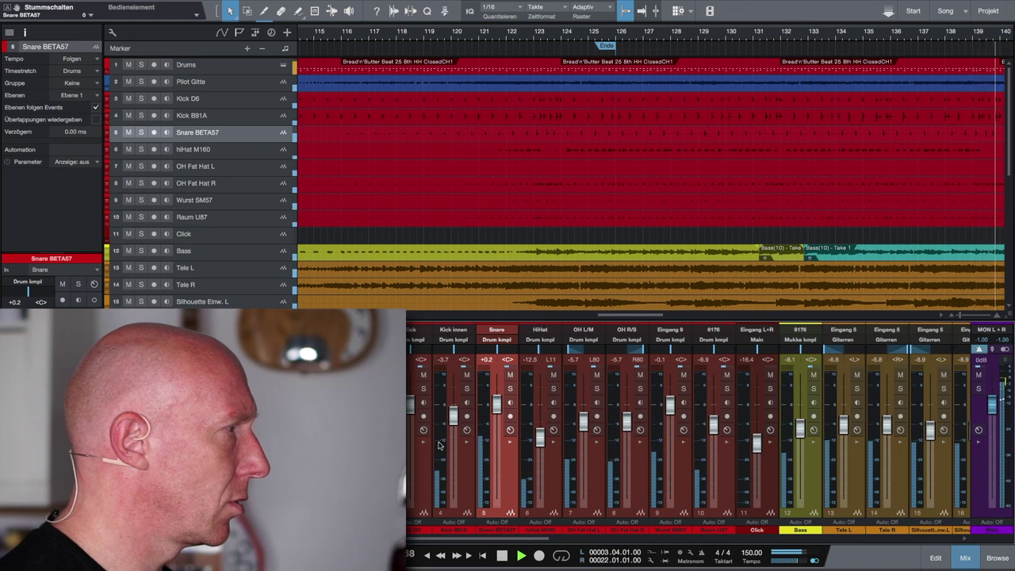
{"action": "key", "text": "space"}
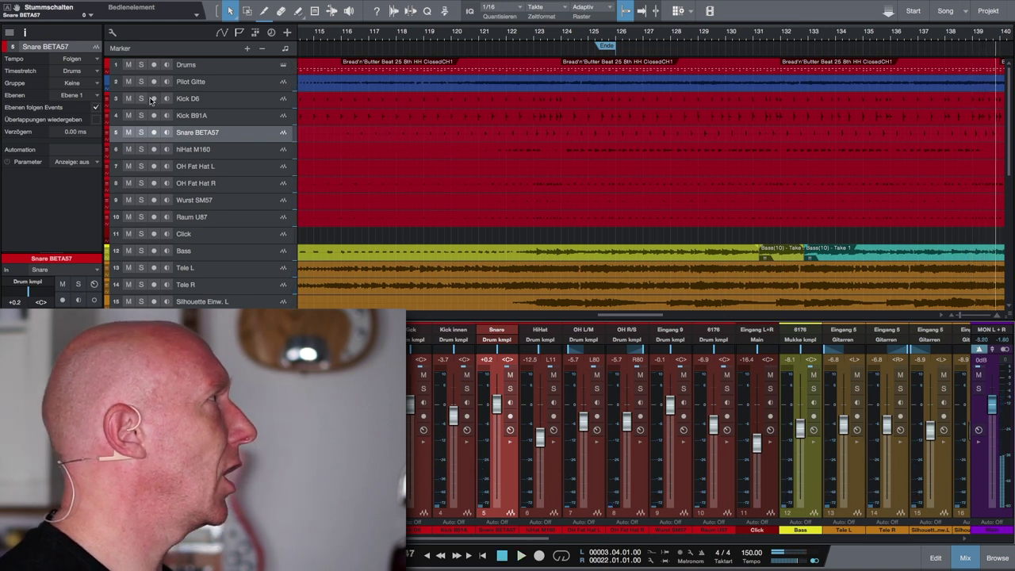
Mute the Drums instrument track and briefly play the mix without it
{"action": "left_click", "coordinate": [190, 65]}
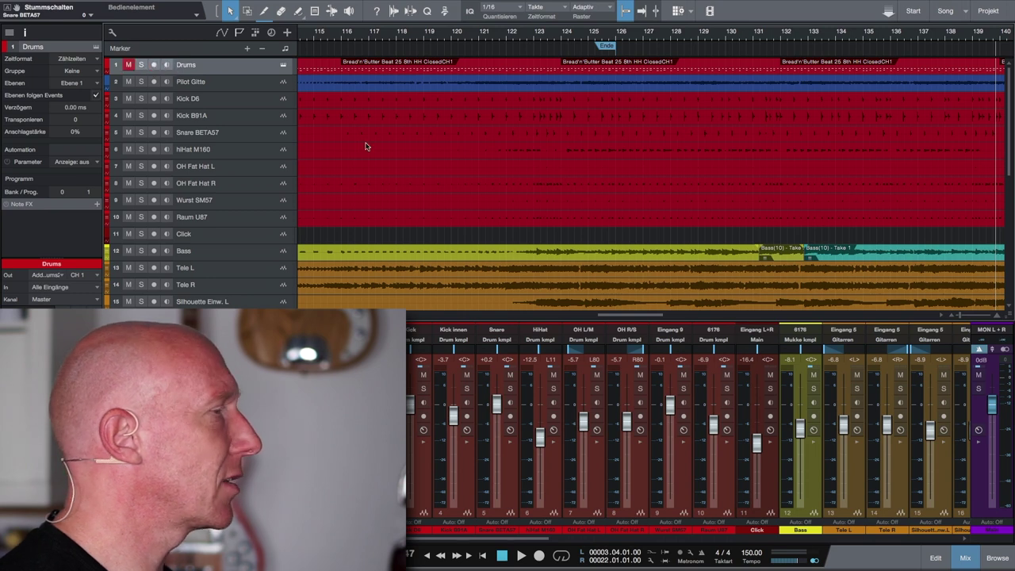
{"action": "key", "text": "space"}
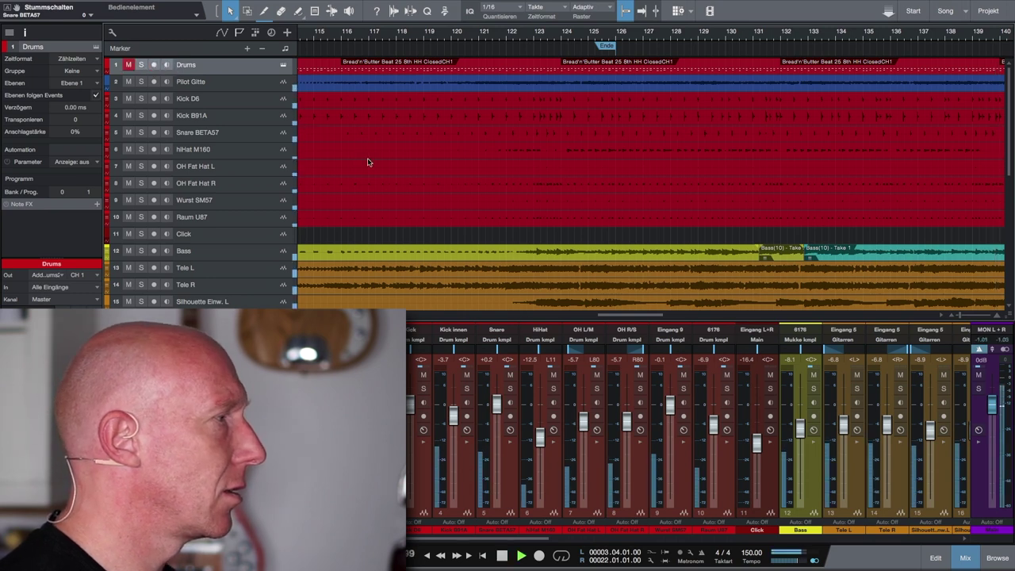
{"action": "key", "text": "space"}
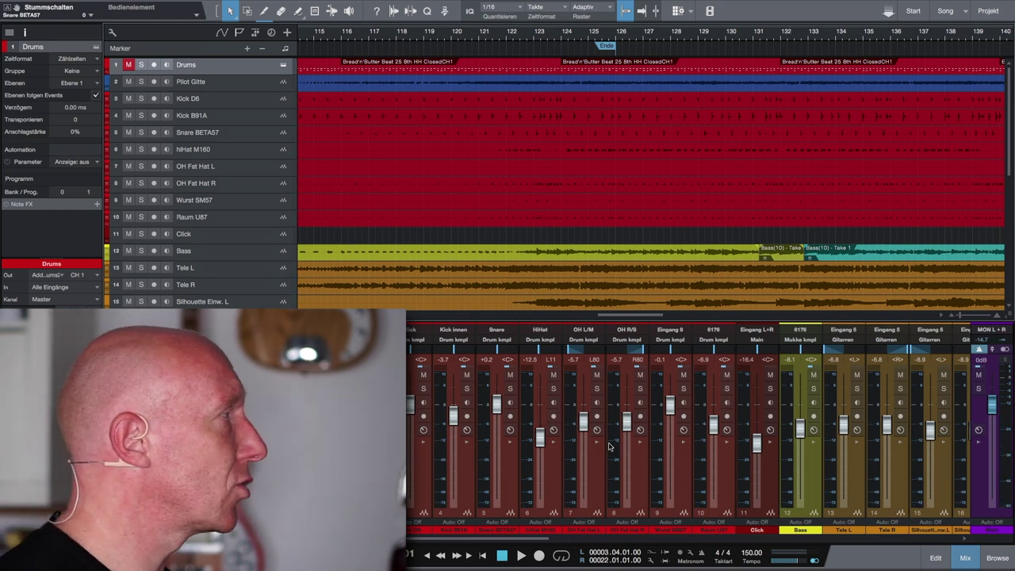
Select Akustik Schrammel 1 and 2 together and play the mix from about bar 122 with both still muted
{"action": "scroll", "coordinate": [551, 430], "scroll_direction": "right", "scroll_amount": 10}
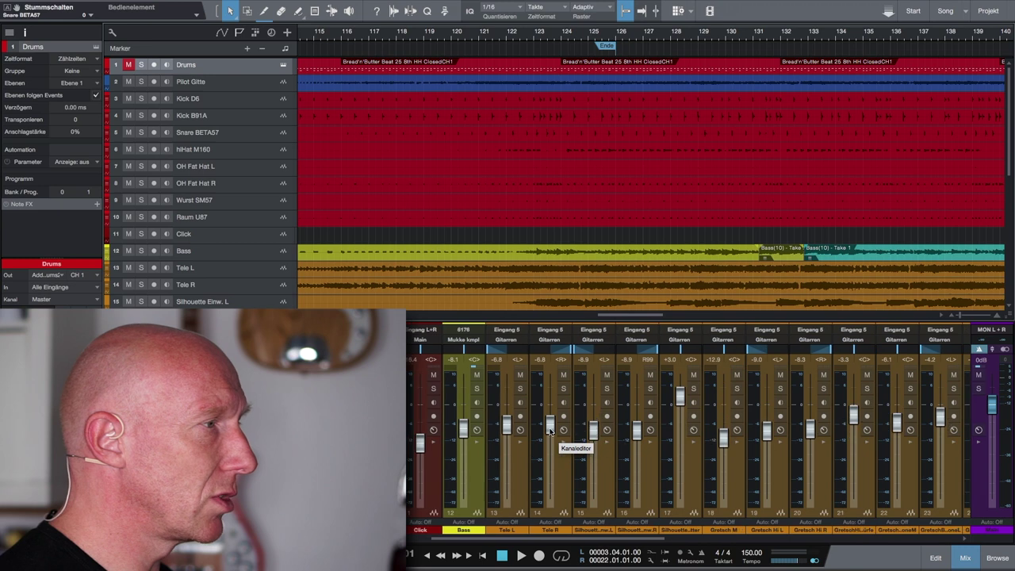
{"action": "scroll", "coordinate": [550, 430], "scroll_direction": "right", "scroll_amount": 5}
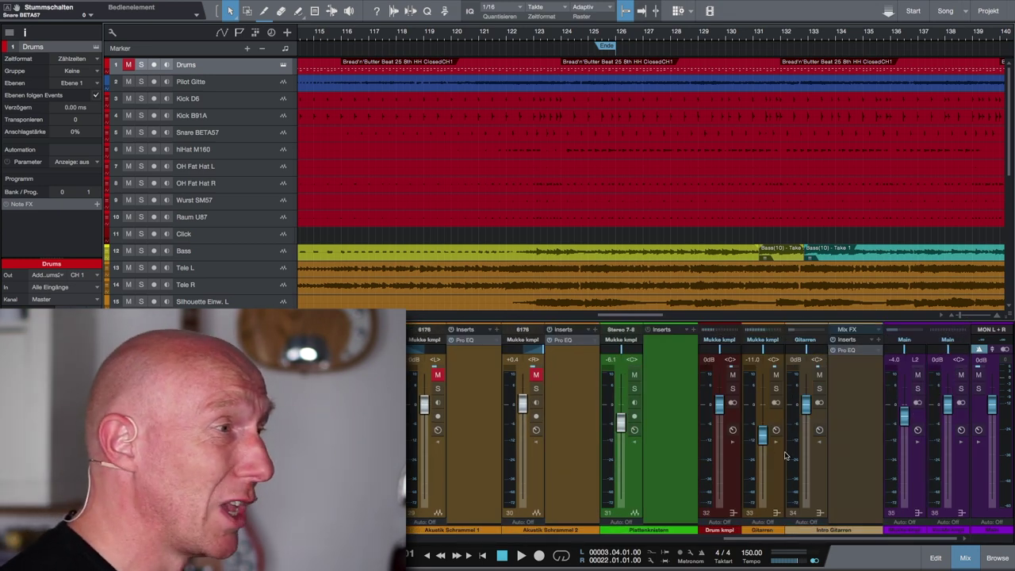
{"action": "scroll", "coordinate": [679, 192], "scroll_direction": "down", "scroll_amount": 8}
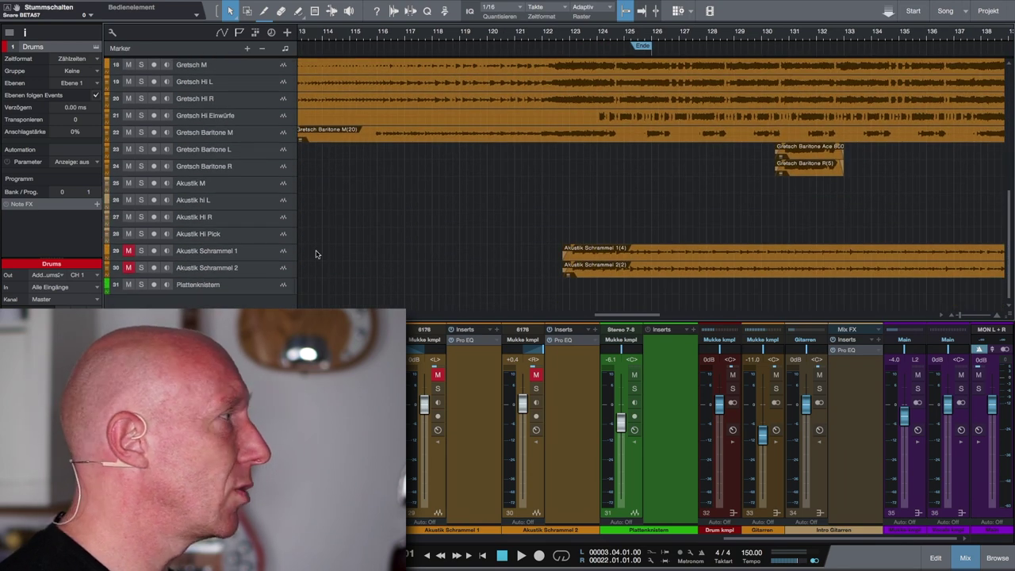
{"action": "left_click", "coordinate": [214, 251]}
{"action": "left_click", "coordinate": [232, 268], "text": "shift"}
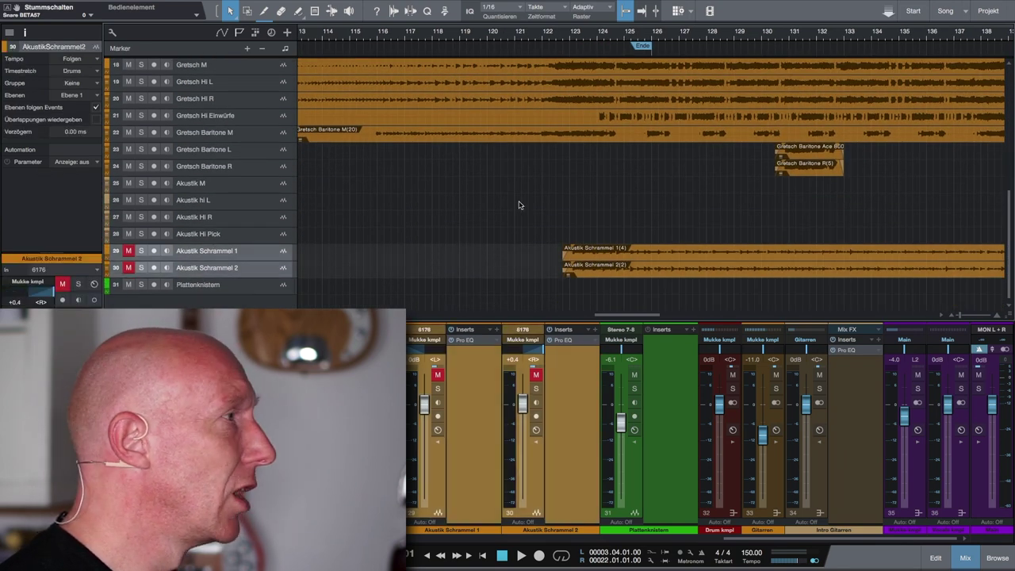
{"action": "left_click", "coordinate": [558, 38]}
{"action": "key", "text": "space"}
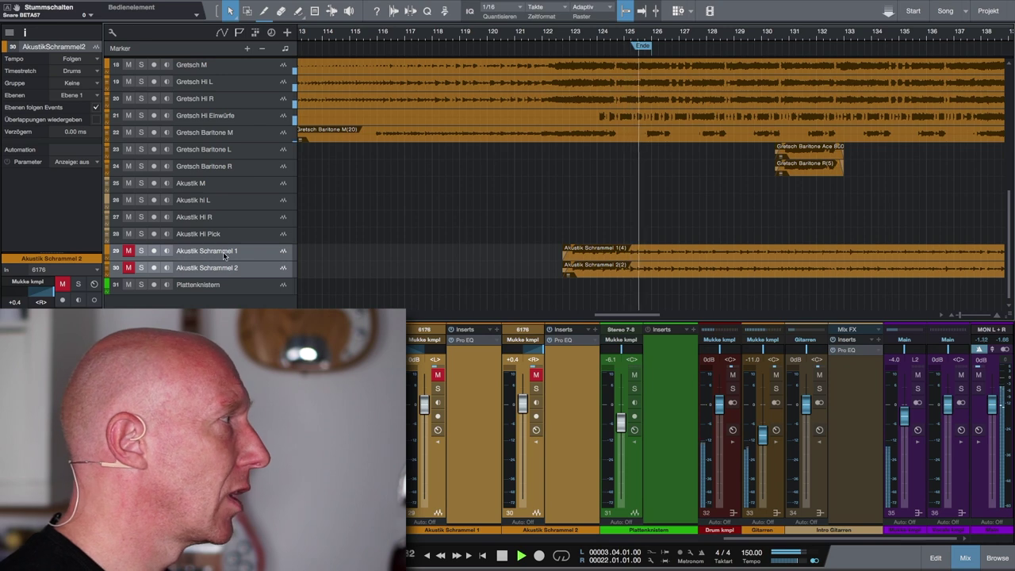
Unmute both Akustik Schrammel tracks together and lower their linked volumes, bringing Akustik Schrammel 2 to -7.9 dB during playback
{"action": "left_click", "coordinate": [128, 251]}
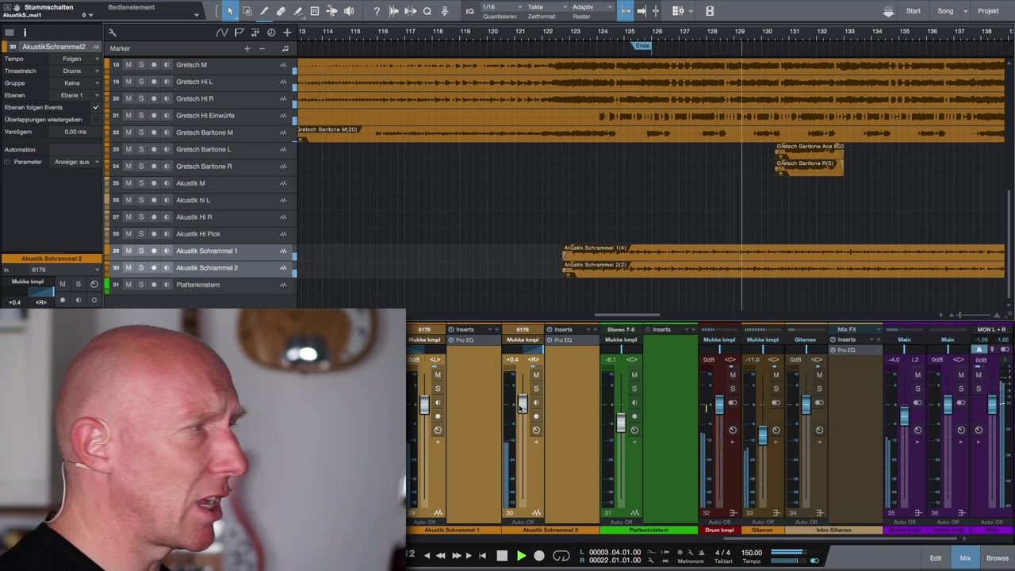
{"action": "left_click_drag", "start_coordinate": [522, 405], "coordinate": [521, 429]}
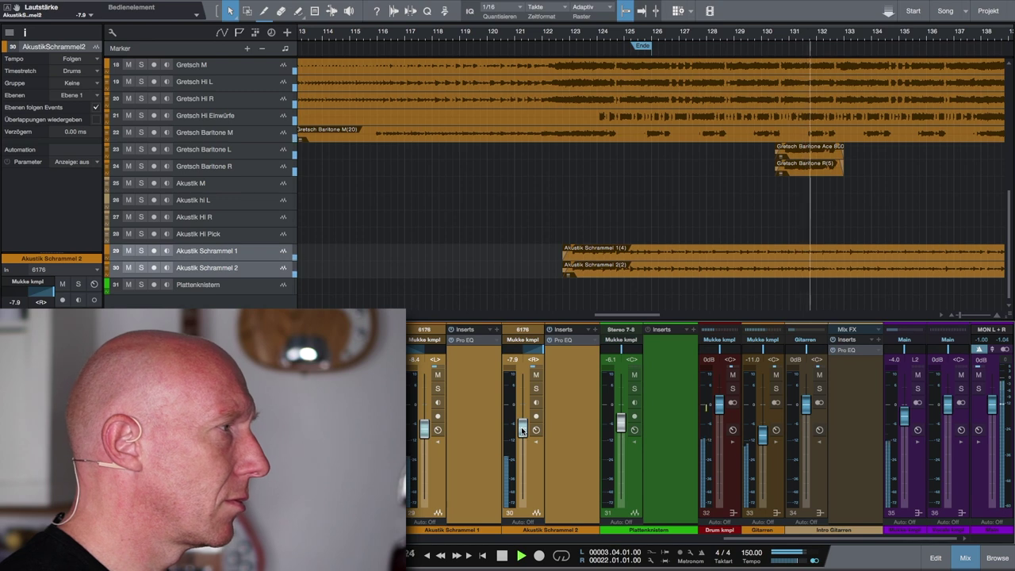
Mute and unmute both Akustik Schrammel tracks twice during playback to compare the ending with and without the quieter guitars
{"action": "left_click", "coordinate": [536, 375]}
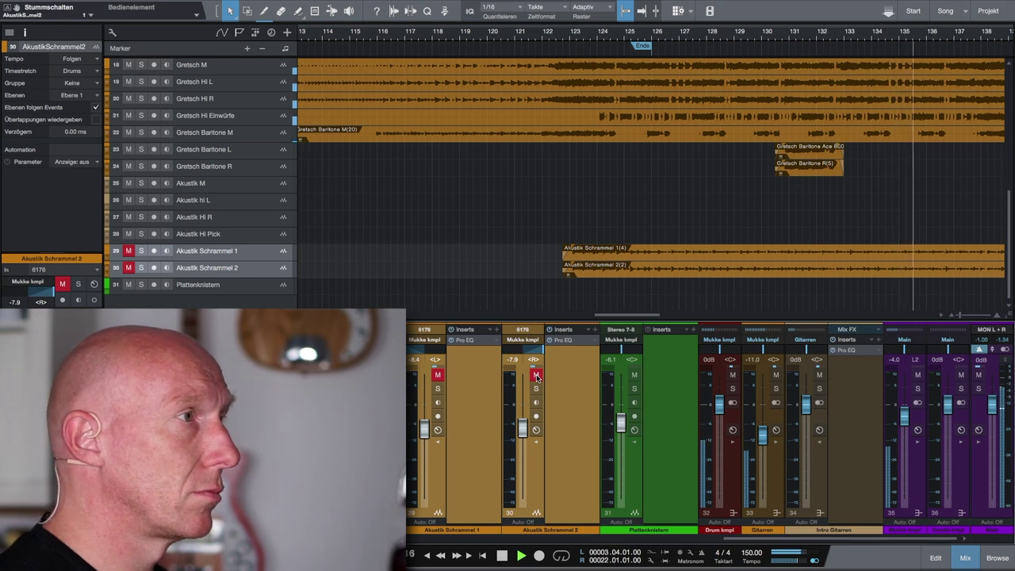
{"action": "left_click", "coordinate": [536, 375]}
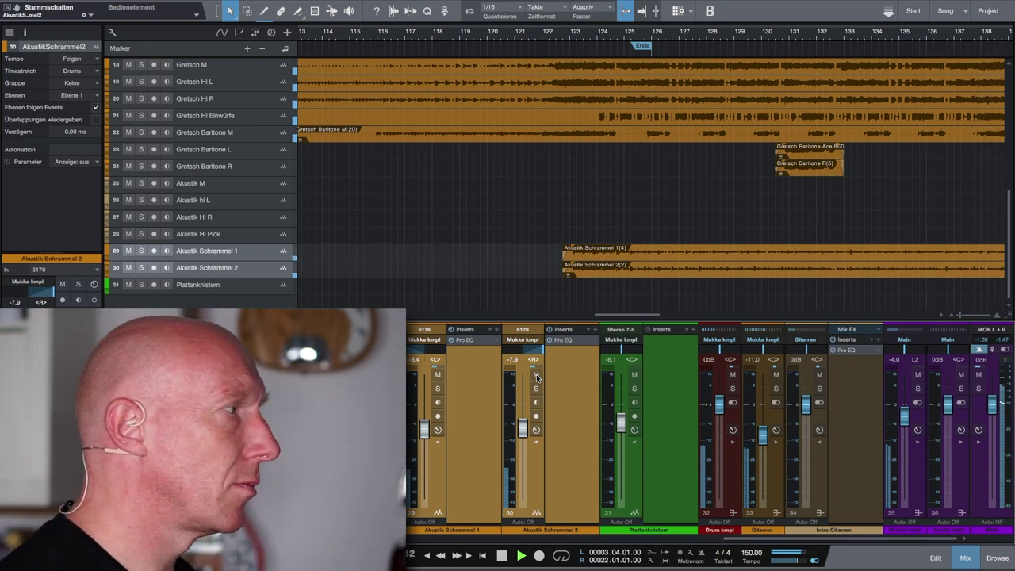
{"action": "left_click", "coordinate": [535, 375]}
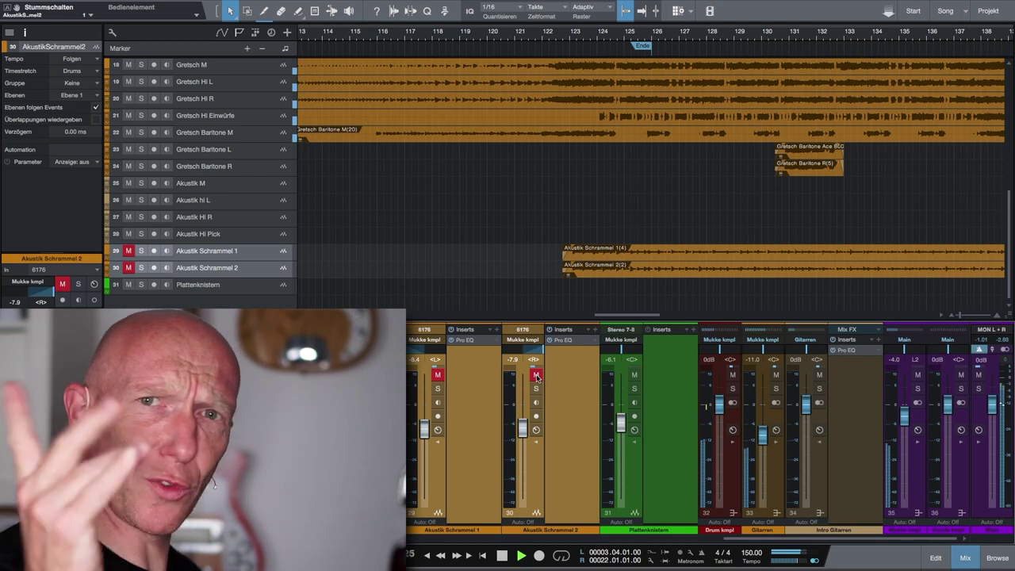
{"action": "left_click", "coordinate": [535, 375]}
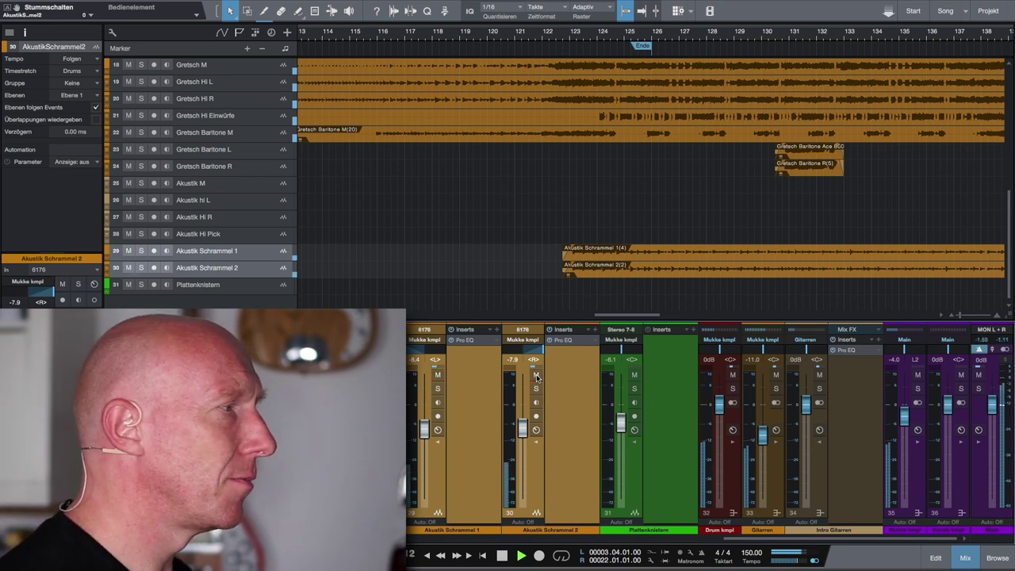